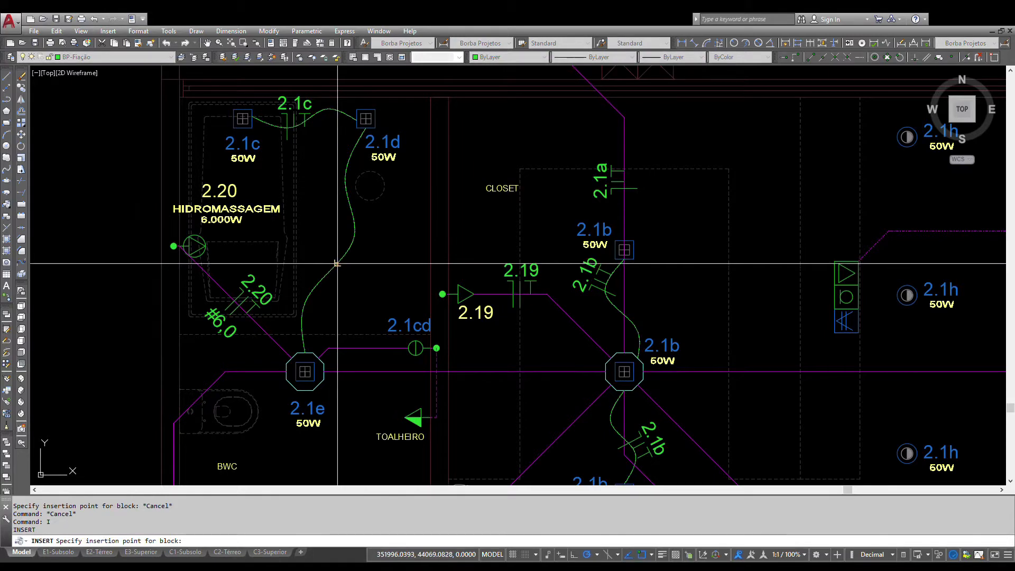
# Step: Insert the wiring tag block on the curved wire between lights 2.1d and 2.1e, rotated to align with the wire
pyautogui.click(336, 263)
pyautogui.click(346, 253)
pyautogui.scroll(2, 319, 249)
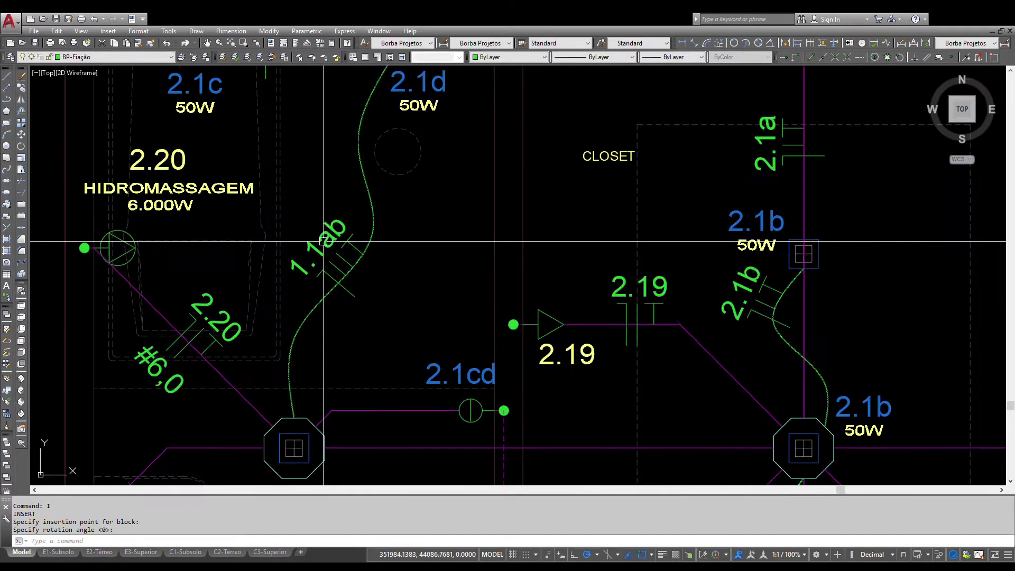
# Step: Change the text of the new wiring tag between lights 2.1d and 2.1e to 2.1cd
pyautogui.doubleClick(324, 246)
pyautogui.write('2.1cD')
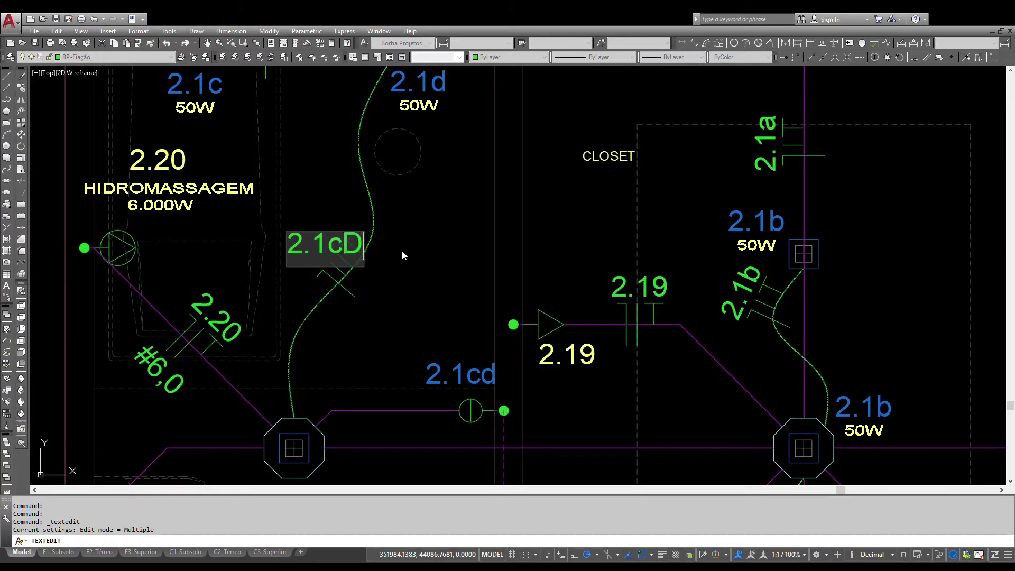
pyautogui.click(403, 254)
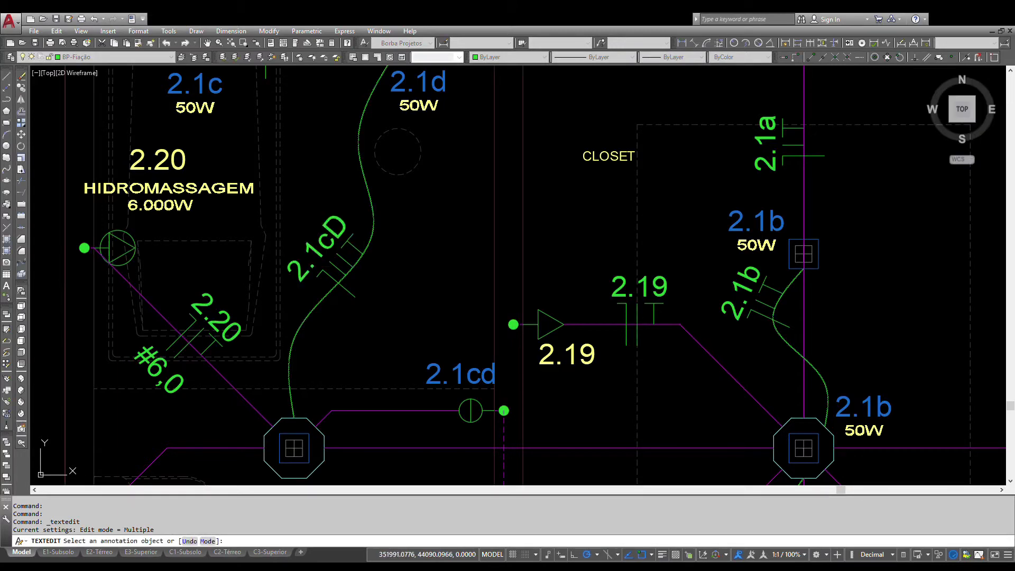
pyautogui.click(337, 241)
pyautogui.scroll(4, 334, 245)
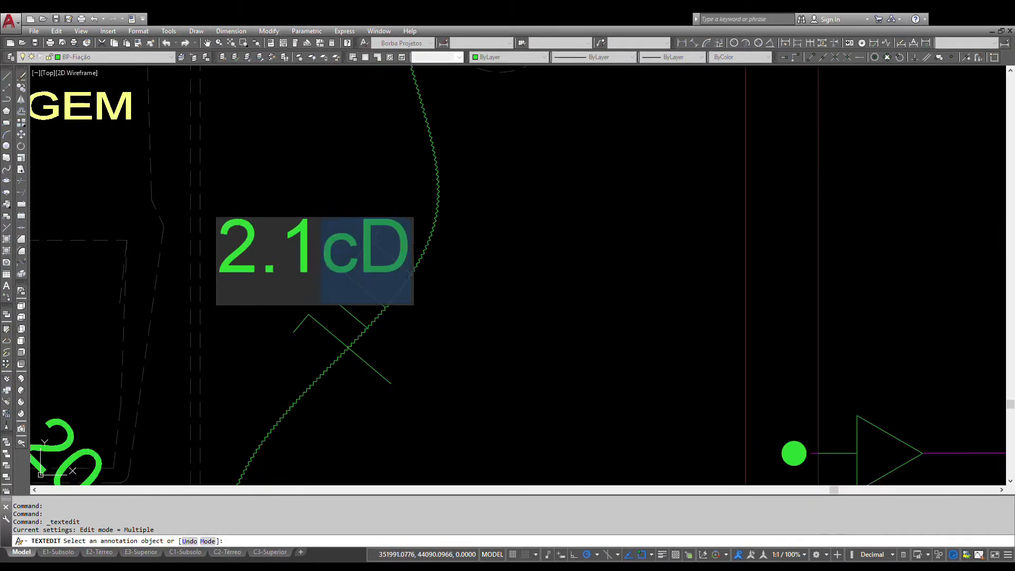
pyautogui.write('cd')
pyautogui.click(507, 217)
pyautogui.press('Return')
pyautogui.scroll(-3, 506, 268)
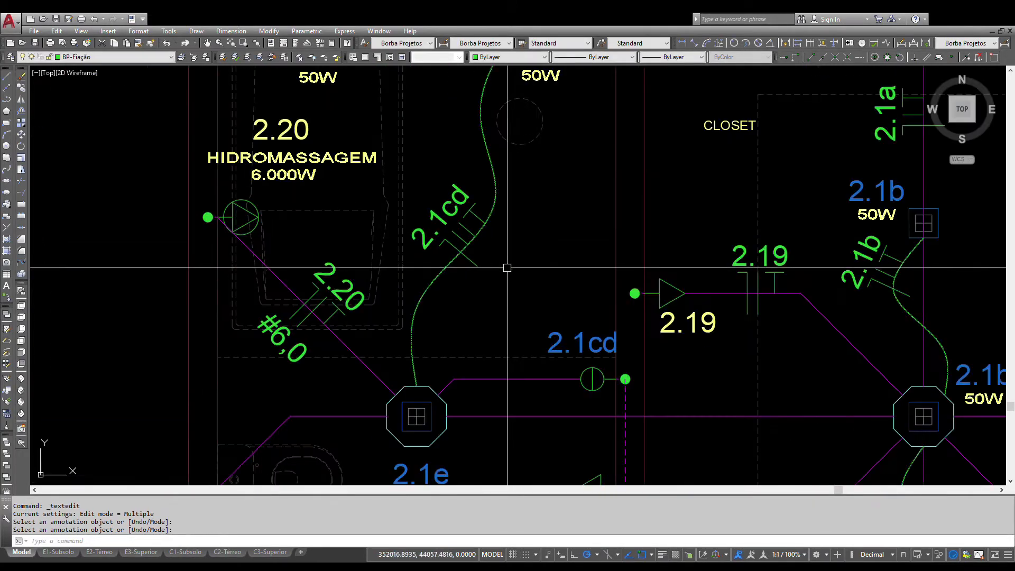
# Step: Draw a textless leader from the conduit between light 2.1e and switch 2.1cd, going up and then horizontally
pyautogui.moveTo(507, 268)
pyautogui.mouseDown(button='middle')
pyautogui.moveTo(510, 398)
pyautogui.moveTo(501, 254)
pyautogui.moveTo(384, 119)
pyautogui.moveTo(359, 181)
pyautogui.mouseUp(button='middle')
pyautogui.write('le')
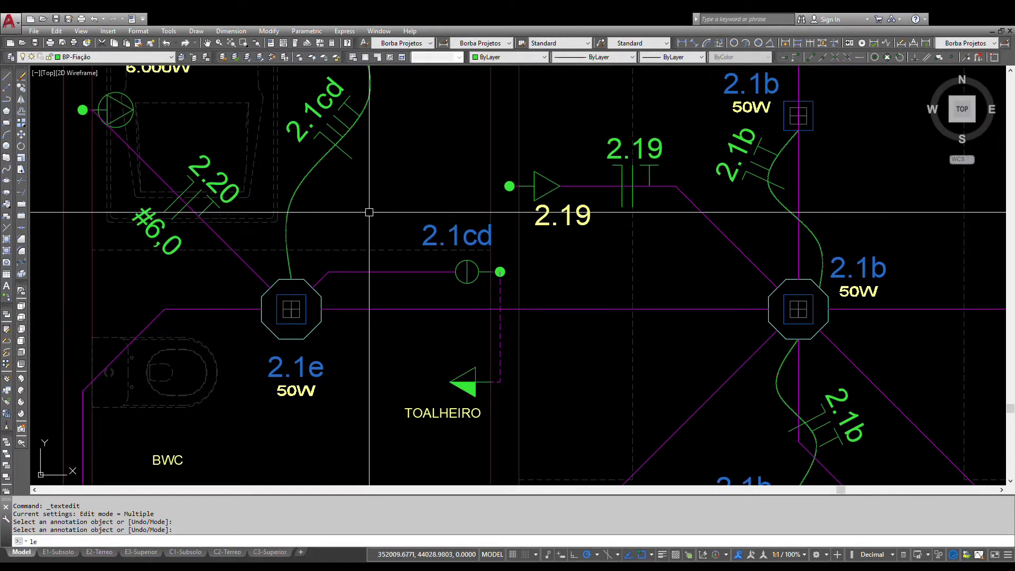
pyautogui.press('Return')
pyautogui.click(347, 269)
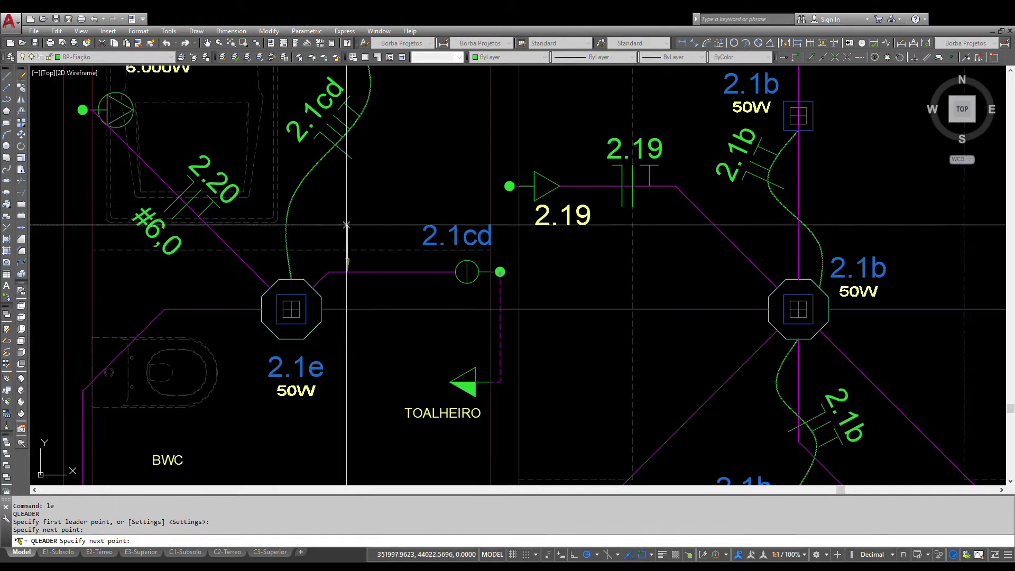
pyautogui.click(408, 224)
pyautogui.press('Escape')
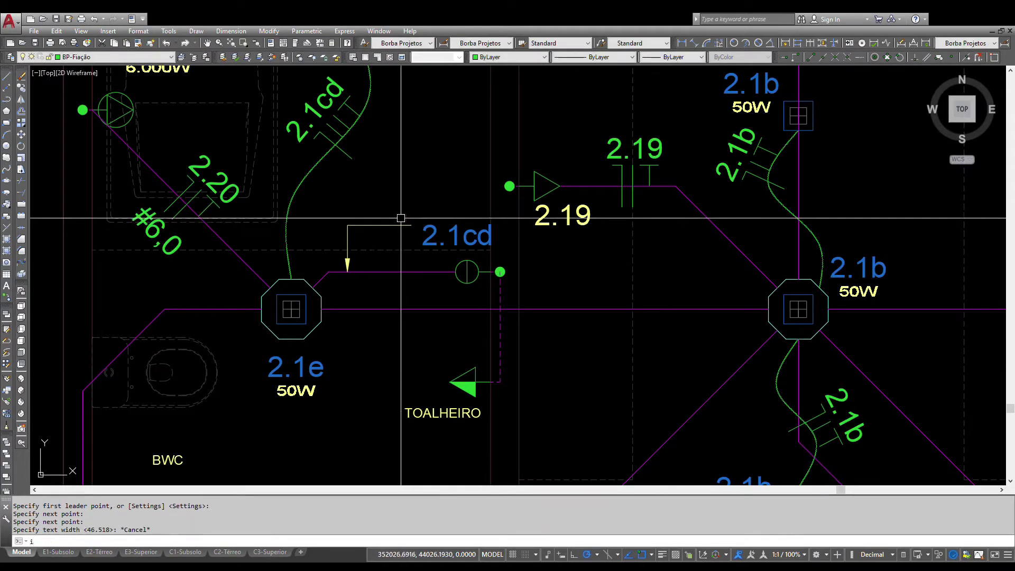
# Step: Insert the wiring tag block on the leader's horizontal segment at the default rotation of 0
pyautogui.press('Return')
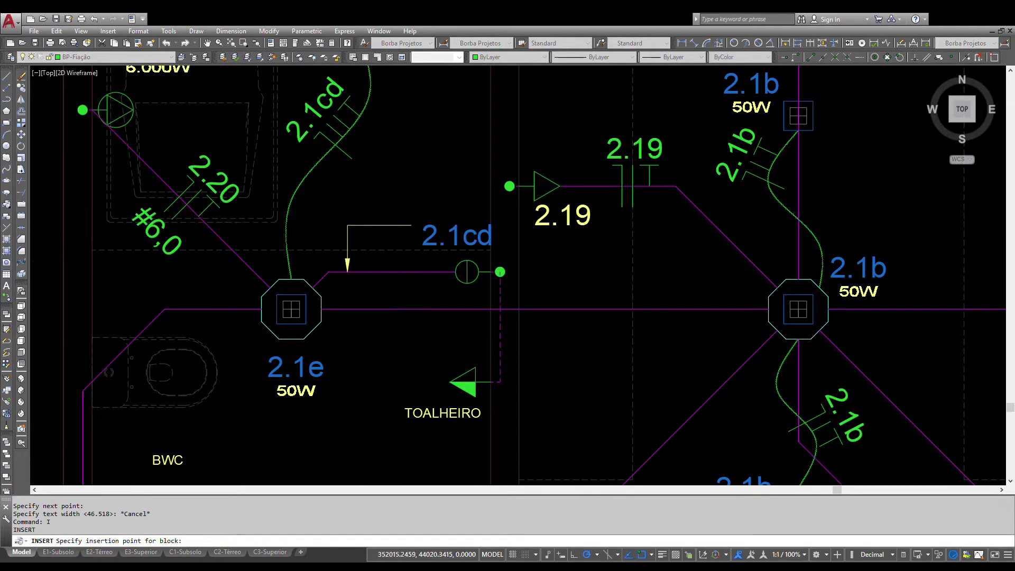
pyautogui.scroll(2, 380, 231)
pyautogui.click(372, 221)
pyautogui.press('Return')
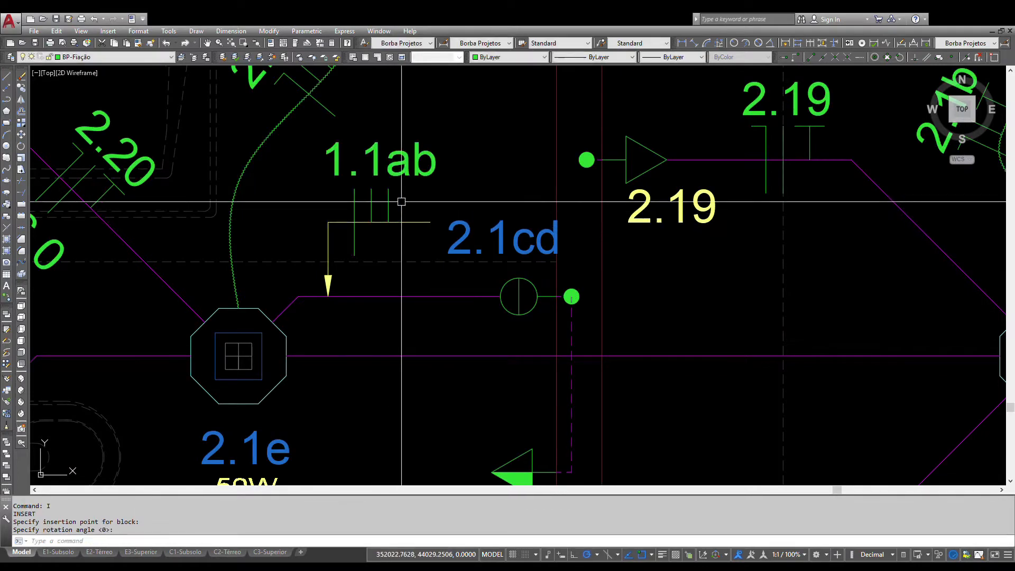
# Step: Copy the text of the 2.1cd switch label into the wiring tag on the leader
pyautogui.doubleClick(464, 234)
pyautogui.hotkey('ctrl', 'c')
pyautogui.click(461, 203)
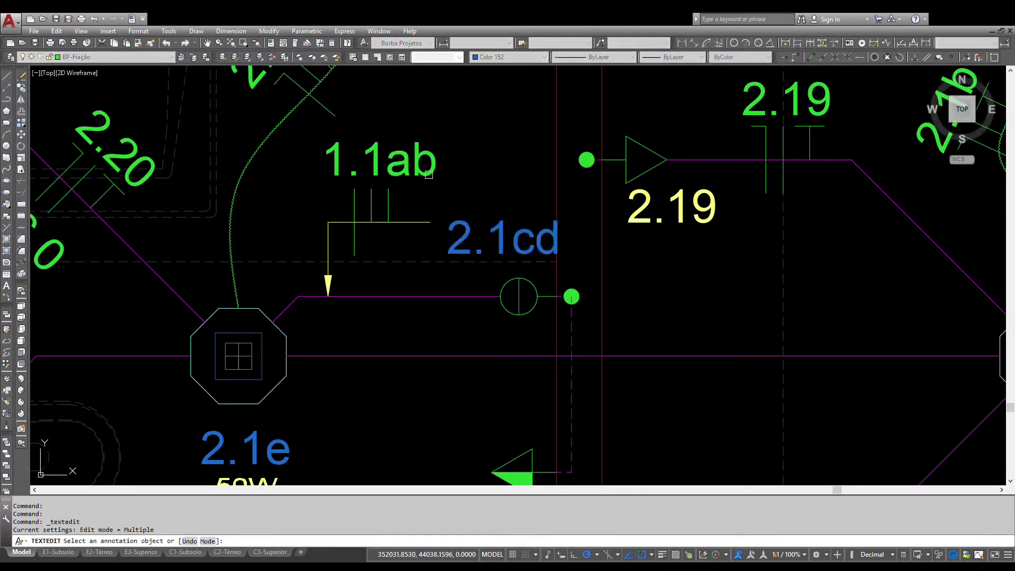
pyautogui.click(428, 174)
pyautogui.hotkey('ctrl', 'v')
pyautogui.click(491, 174)
pyautogui.moveTo(493, 201); pyautogui.dragTo(492, 264, button='middle')
pyautogui.press('Escape')
pyautogui.scroll(-2, 472, 229)
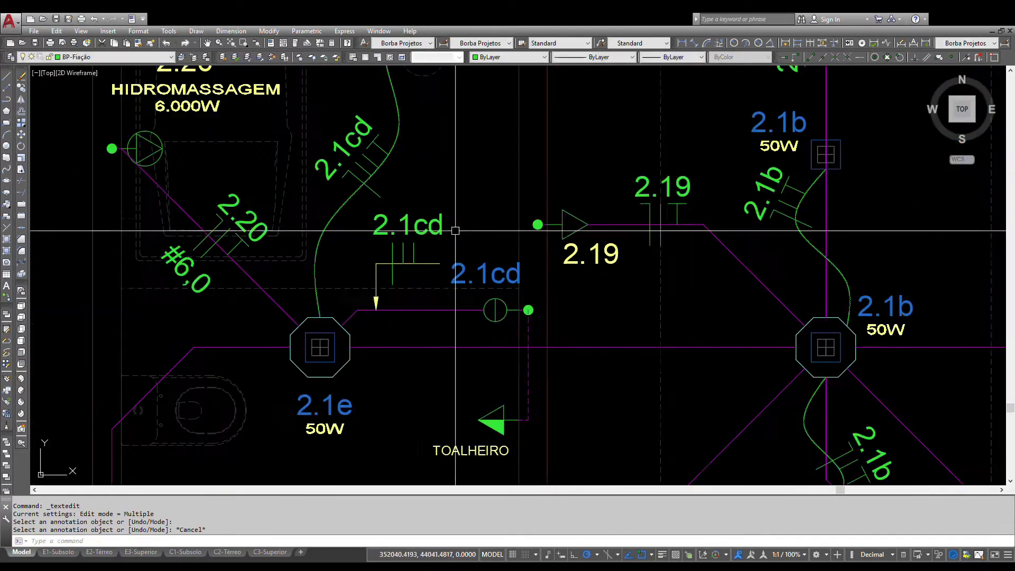
# Step: Insert a wiring tag block on the diagonal conduit beside the toilet, rotated to align with the conduit
pyautogui.moveTo(426, 290); pyautogui.dragTo(547, 146, button='middle')
pyautogui.moveTo(354, 332); pyautogui.dragTo(424, 344, button='middle')
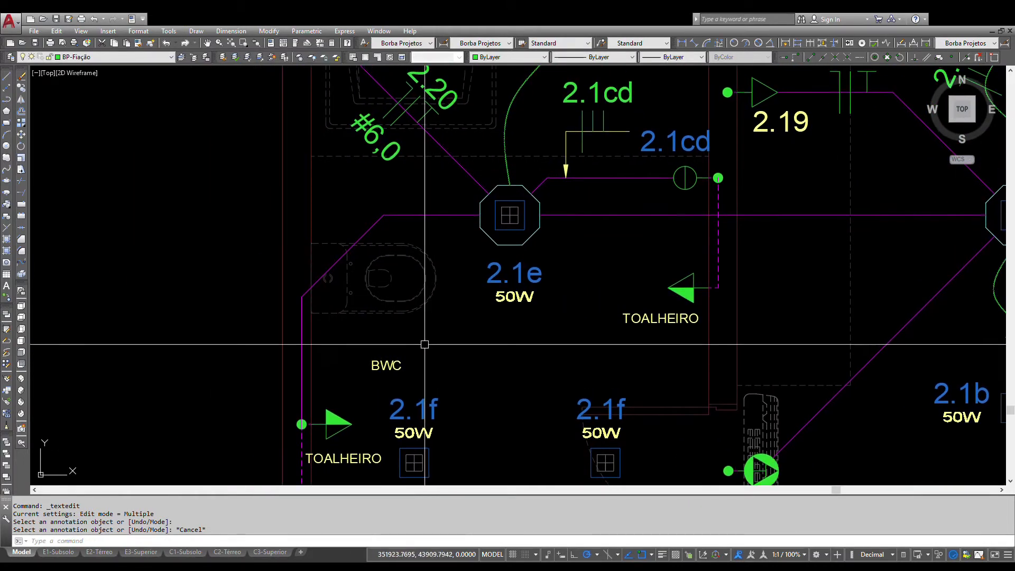
pyautogui.press('Return')
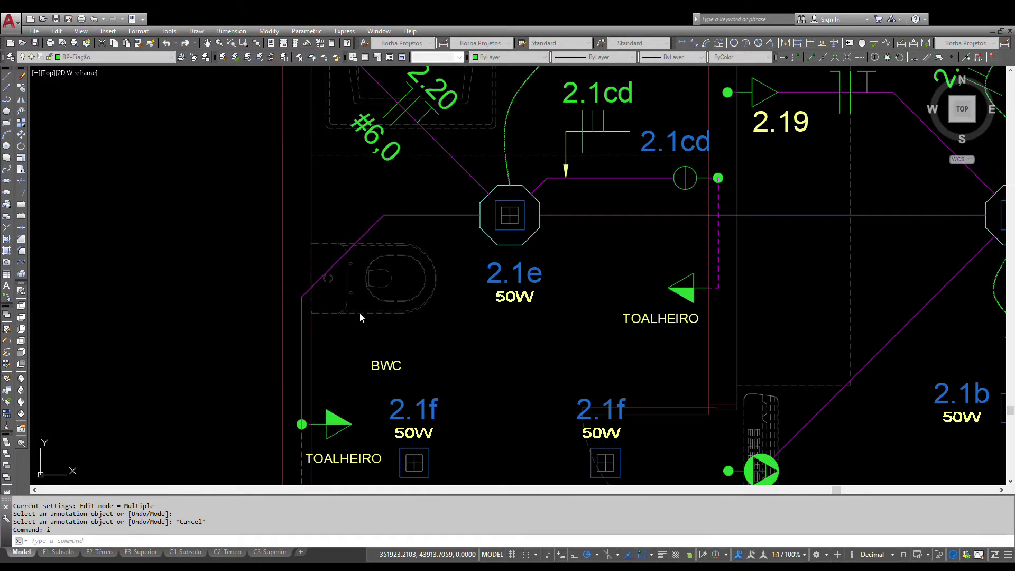
pyautogui.press('Return')
pyautogui.scroll(2, 341, 285)
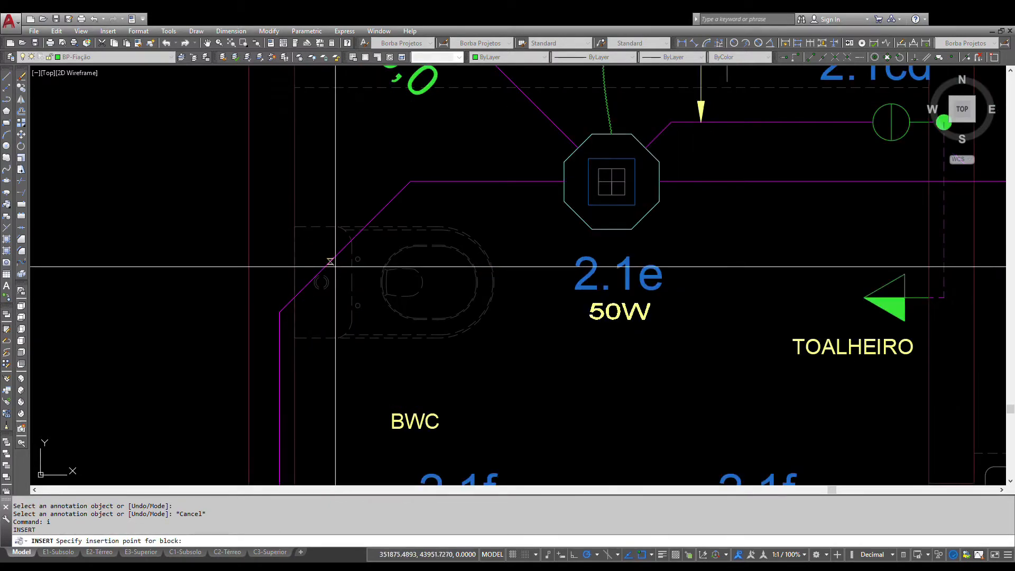
pyautogui.click(362, 234)
pyautogui.scroll(-4, 330, 248)
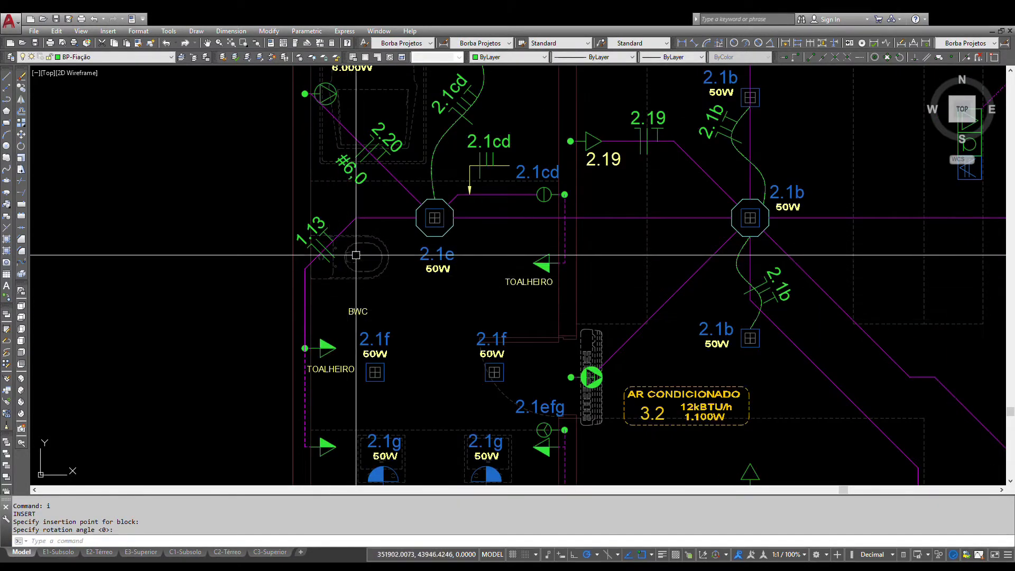
# Step: Replace the text of the wiring tag beside the toilet with 2.19, taken from the yellow closet outlet label
pyautogui.click(603, 159)
pyautogui.doubleClick(603, 159)
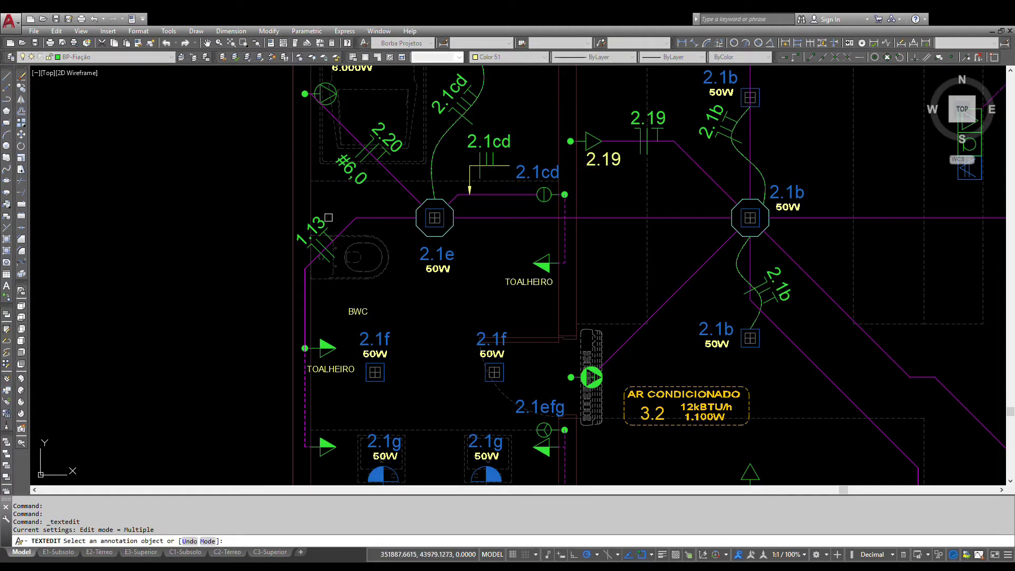
pyautogui.press('Escape')
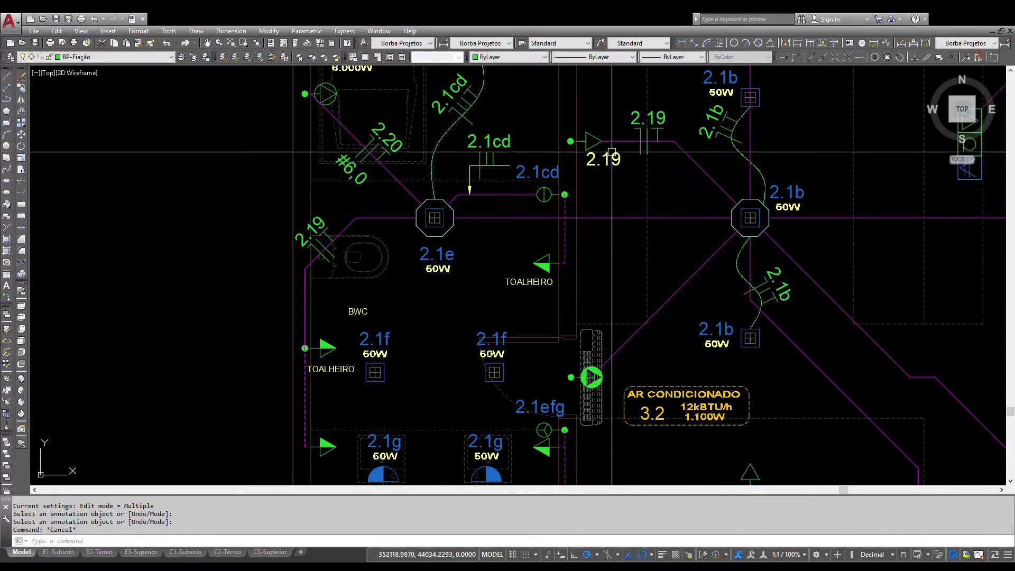
# Step: Copy the yellow 2.19 outlet label to just above the towel-warmer outlet near the left bathroom wall
pyautogui.scroll(4, 619, 127)
pyautogui.scroll(-2, 551, 293)
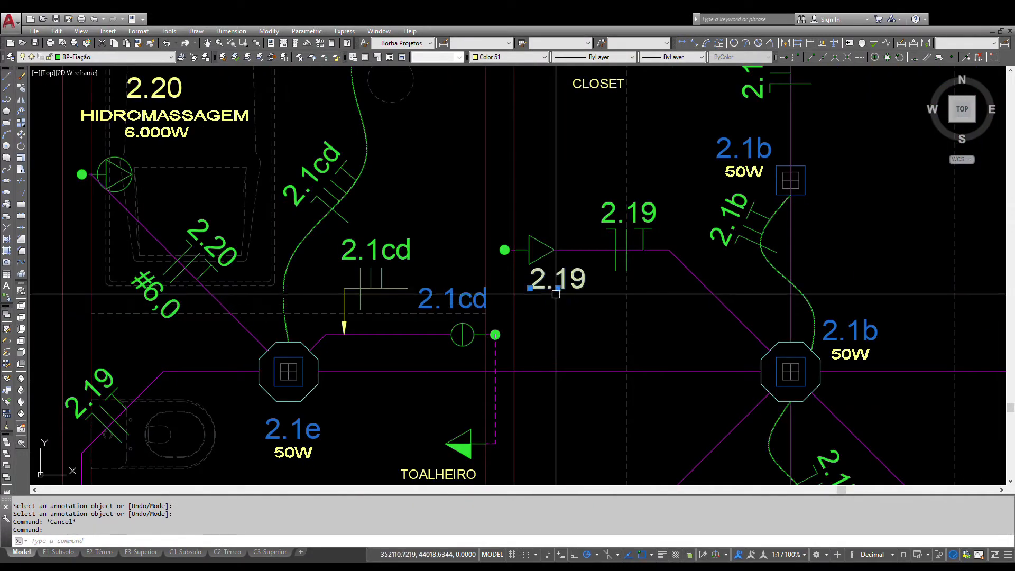
pyautogui.write('c')
pyautogui.press('Return')
pyautogui.click(555, 293)
pyautogui.scroll(-2, 566, 267)
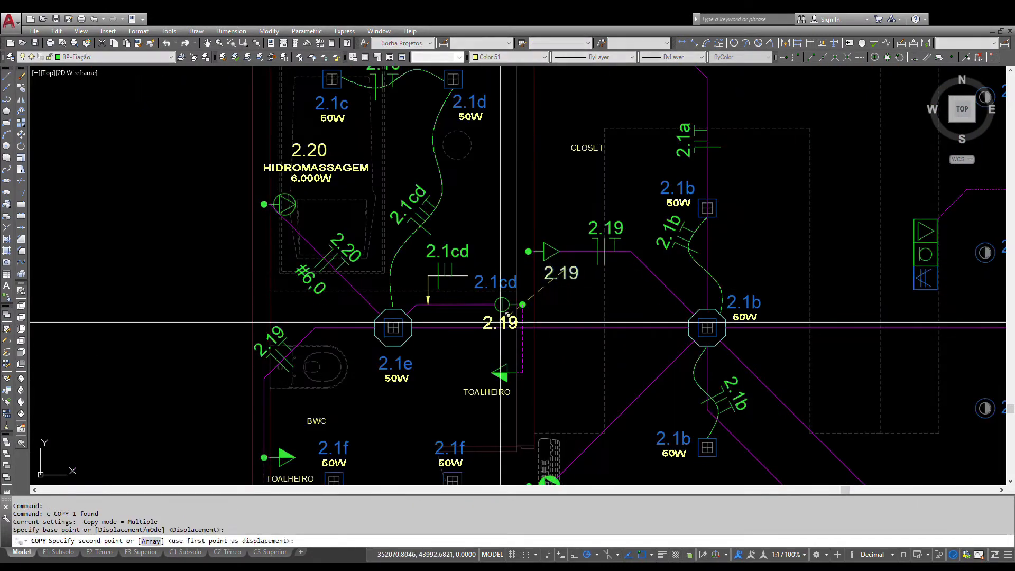
pyautogui.moveTo(402, 396); pyautogui.dragTo(505, 266, button='middle')
pyautogui.scroll(4, 420, 308)
pyautogui.click(344, 294)
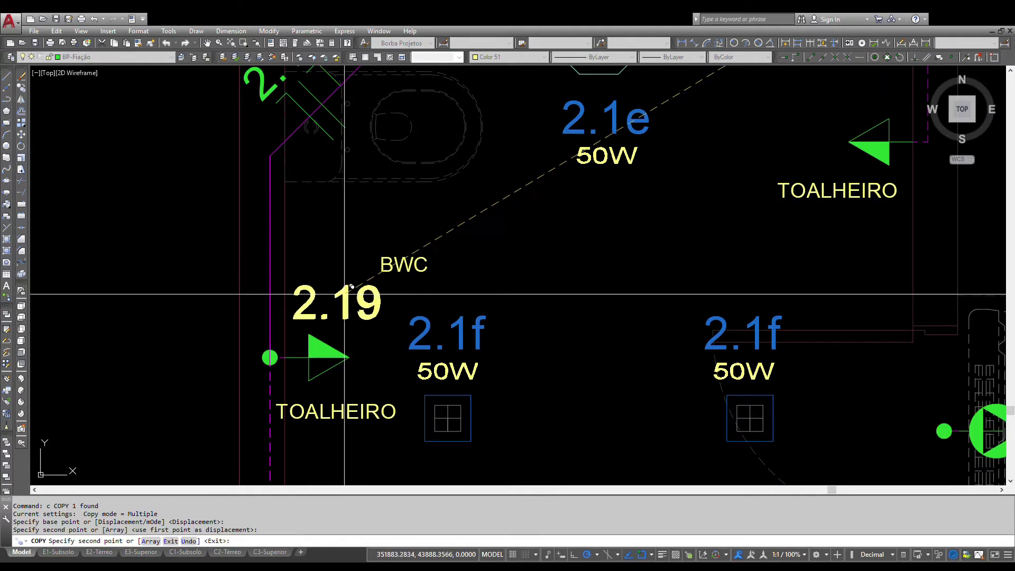
pyautogui.press('Escape')
# Step: Move the BWC room label away from the copied 2.19 label, toward the middle of the bathroom
pyautogui.click(403, 260)
pyautogui.write('m')
pyautogui.press('Return')
pyautogui.click(394, 277)
pyautogui.click(528, 247)
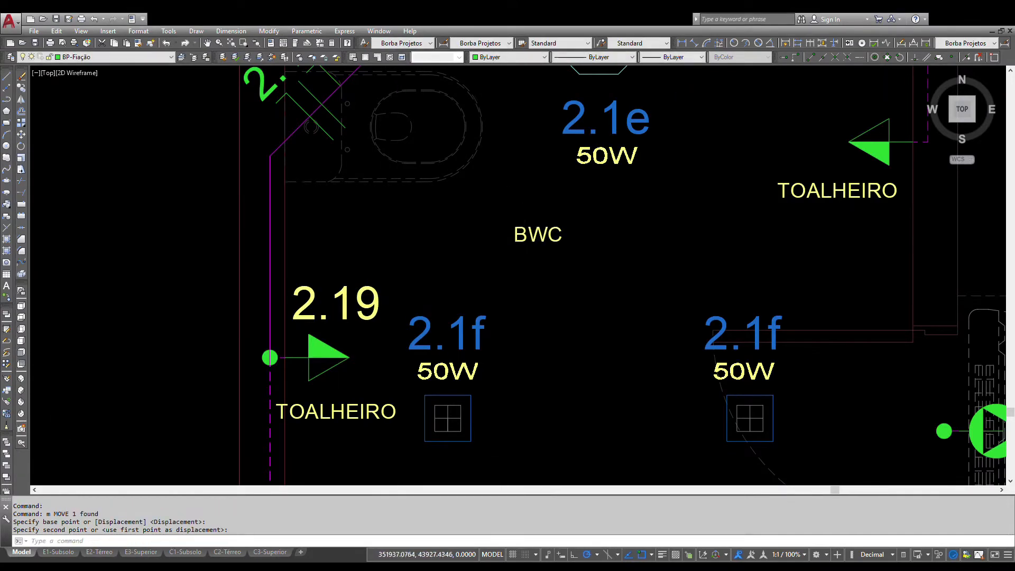
# Step: Move the BWC room label to just below the toilet
pyautogui.scroll(-5, 615, 280)
pyautogui.scroll(3, 525, 335)
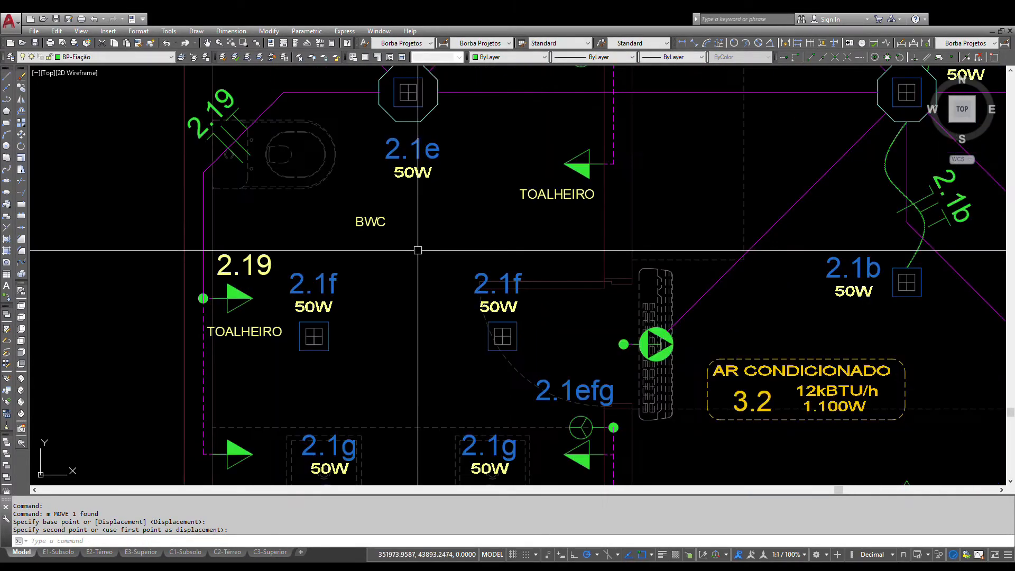
pyautogui.click(413, 243)
pyautogui.click(374, 214)
pyautogui.write('m')
pyautogui.press('Return')
pyautogui.click(392, 231)
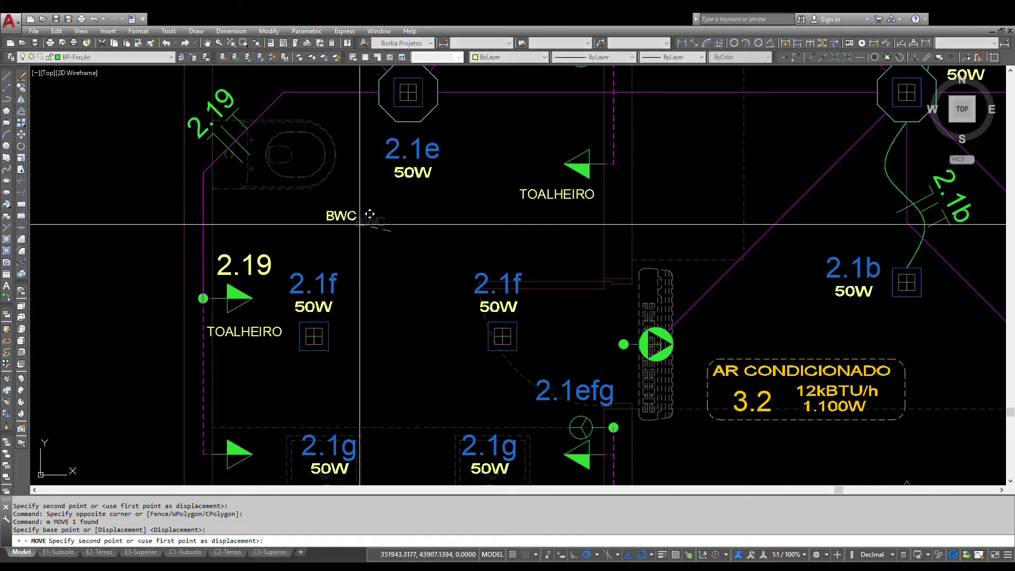
pyautogui.click(312, 216)
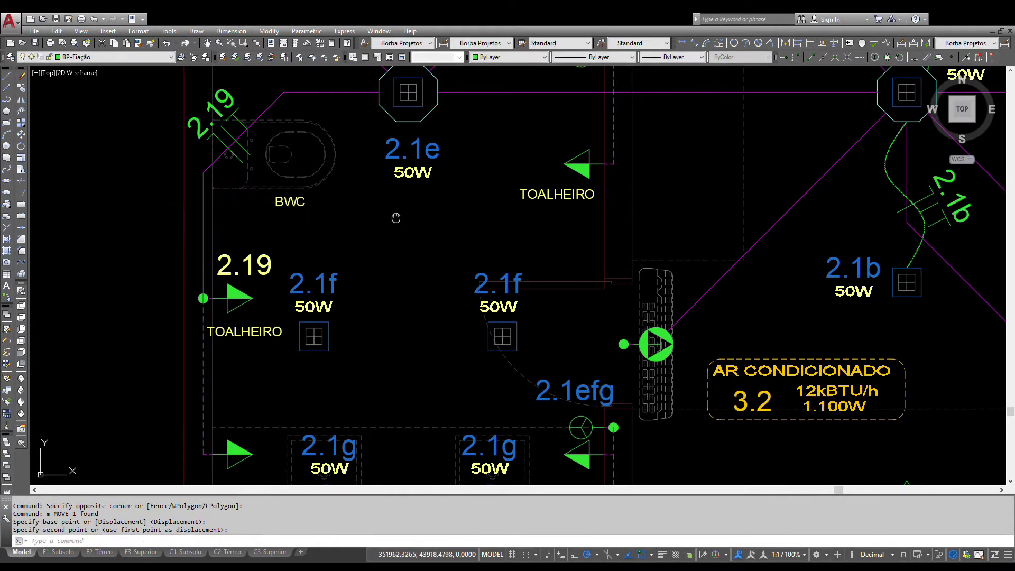
# Step: Move the 2.1e and 50W labels together to the right, clear of the space directly beneath their light
pyautogui.scroll(2, 445, 309)
pyautogui.click(443, 300)
pyautogui.click(379, 248)
pyautogui.press('Return')
pyautogui.click(376, 249)
pyautogui.click(462, 226)
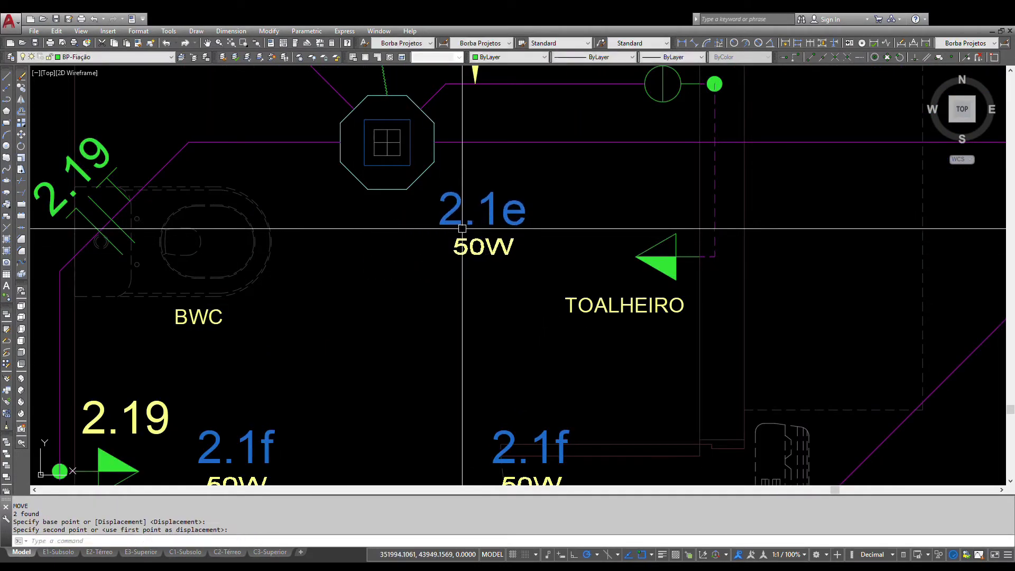
# Step: Draw a curved spline wire from the underside of the 2.1e octagonal box to the left 2.1f light
pyautogui.scroll(-4, 449, 170)
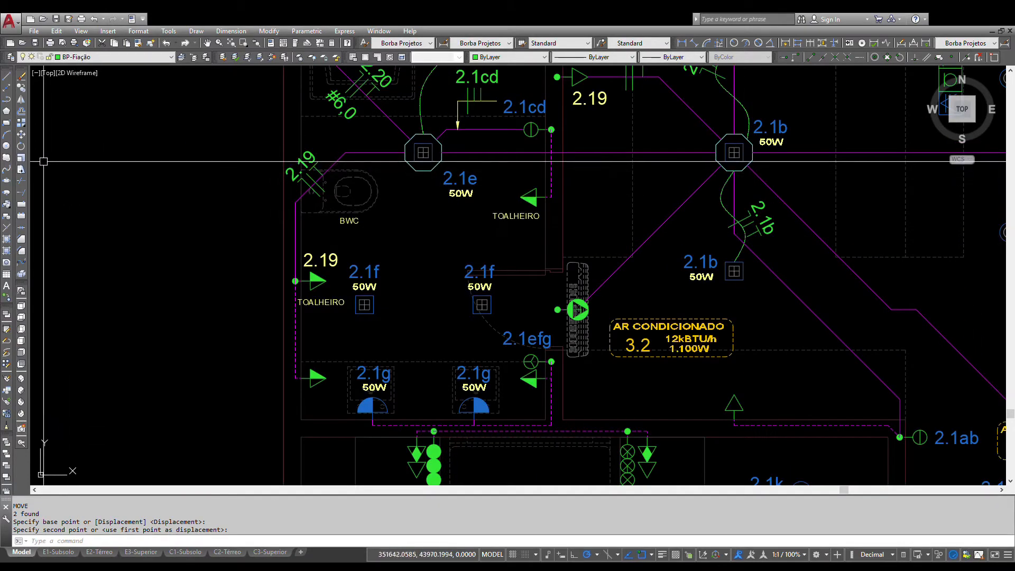
pyautogui.scroll(4, 337, 204)
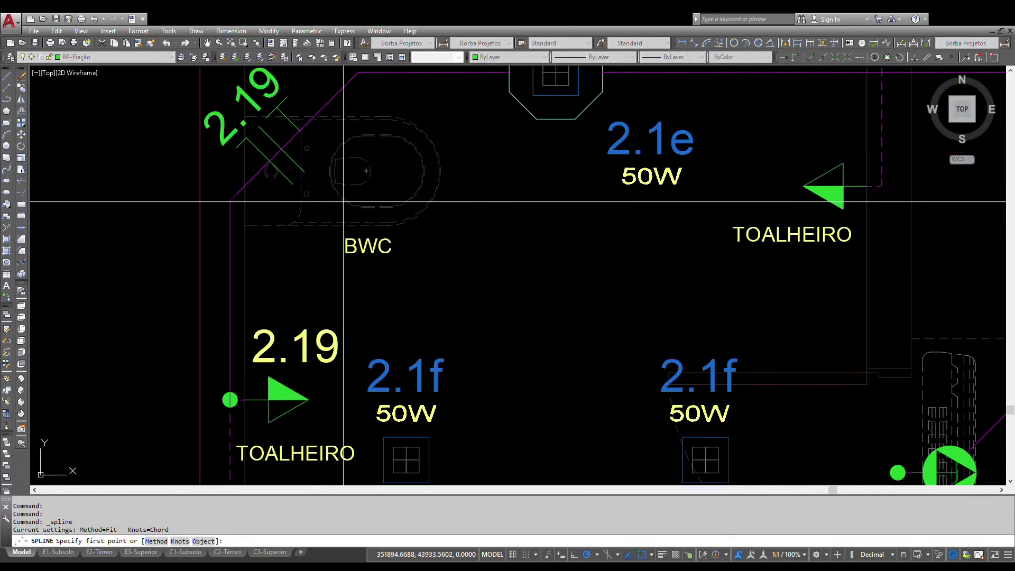
pyautogui.click(553, 120)
pyautogui.click(500, 211)
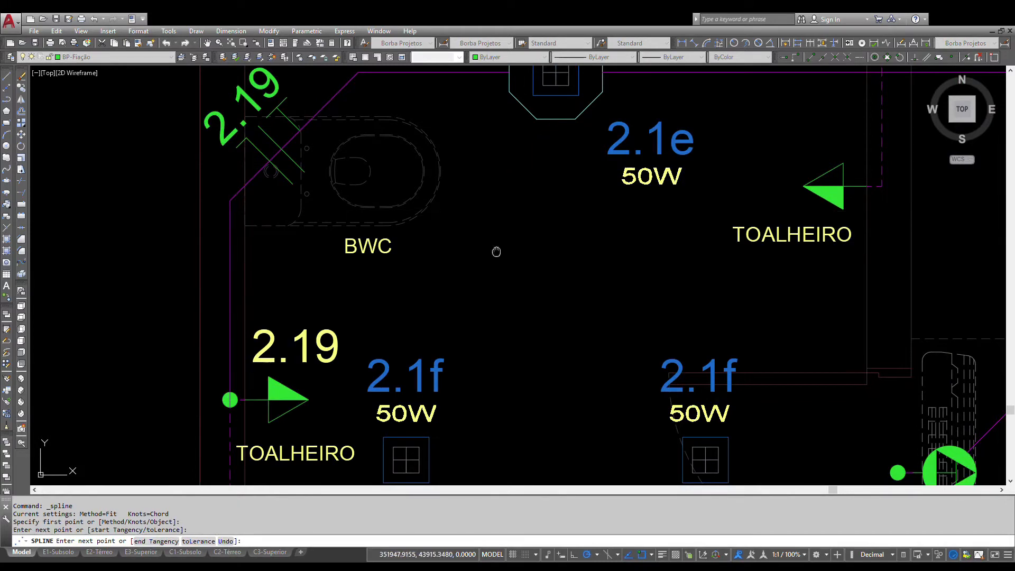
pyautogui.moveTo(497, 251); pyautogui.dragTo(512, 159, button='middle')
pyautogui.click(515, 248)
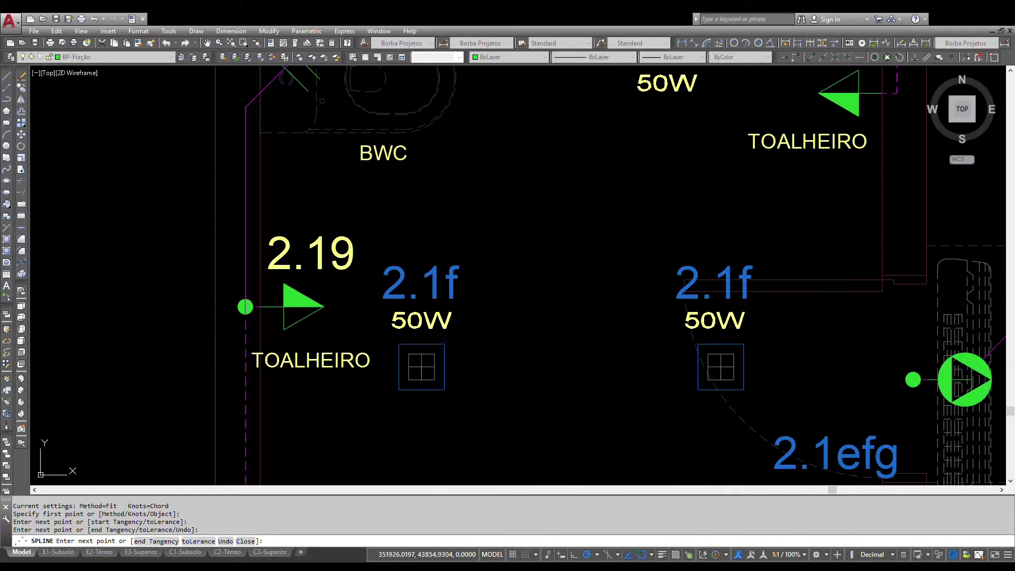
pyautogui.click(445, 344)
pyautogui.press('Return')
# Step: Draw a wavy spline wire from beside the left 2.1f light to the right 2.1f light
pyautogui.scroll(-2, 517, 333)
pyautogui.moveTo(517, 333); pyautogui.dragTo(378, 299, button='middle')
pyautogui.press('Return')
pyautogui.click(335, 320)
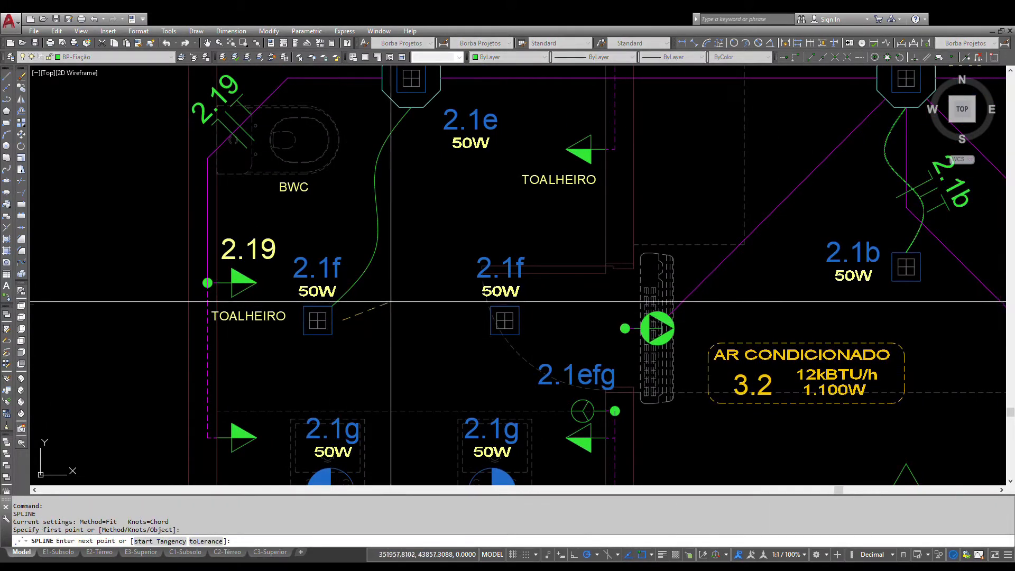
pyautogui.click(410, 298)
pyautogui.scroll(2, 478, 322)
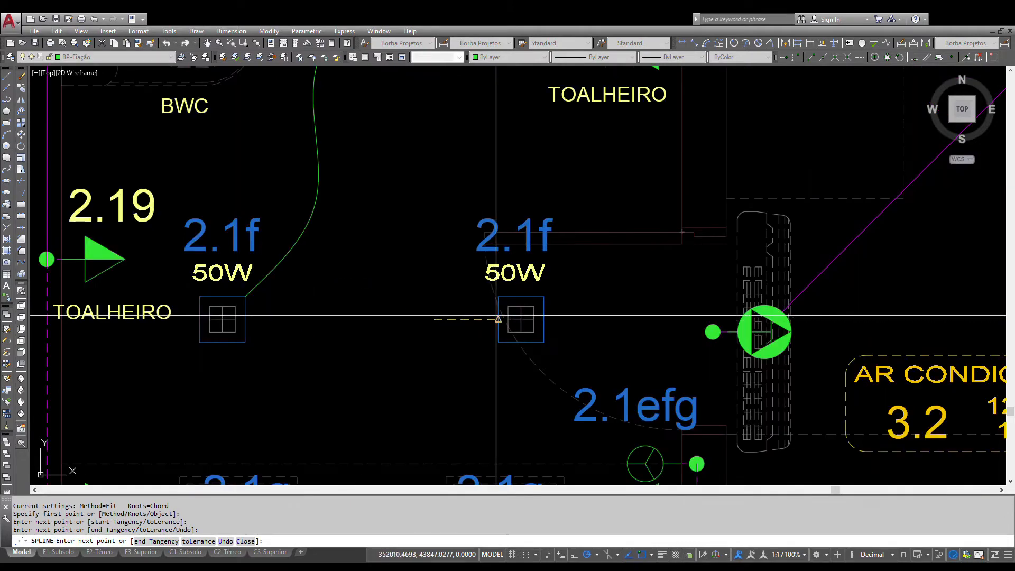
pyautogui.click(498, 319)
pyautogui.press('Return')
# Step: Stretch the start point of the spline between the two 2.1f lights onto the left light's edge
pyautogui.click(259, 318)
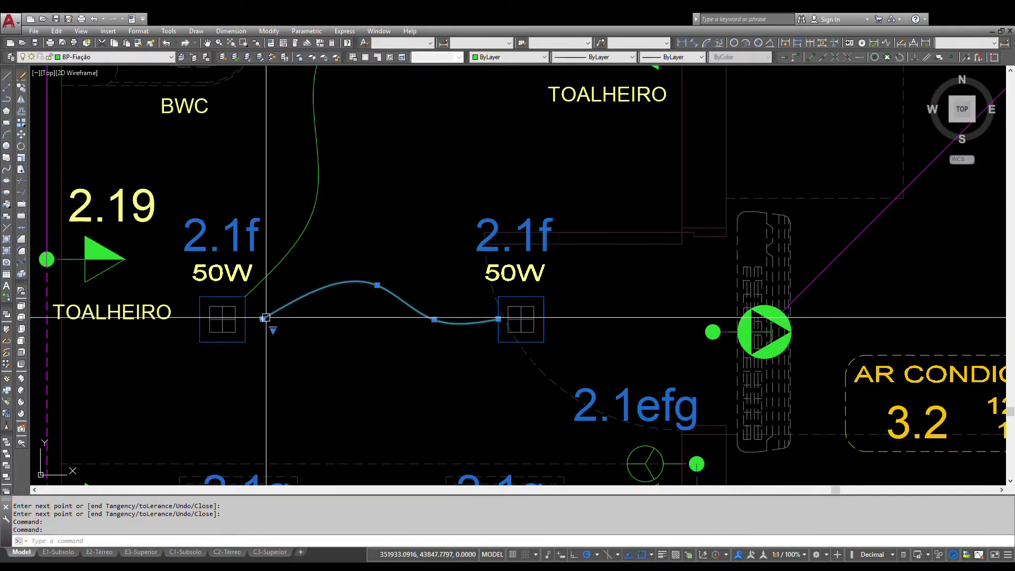
pyautogui.scroll(-6, 275, 312)
pyautogui.press('Escape')
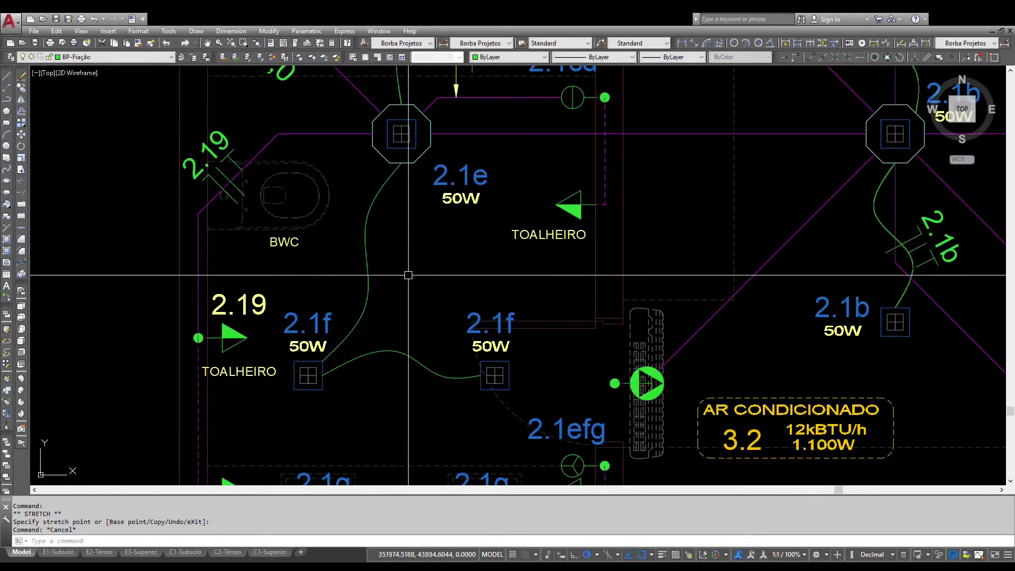
# Step: Match the properties of the curved 2.1cd wire onto the two new splines running to the 2.1f lights
pyautogui.write('ma')
pyautogui.press('Return')
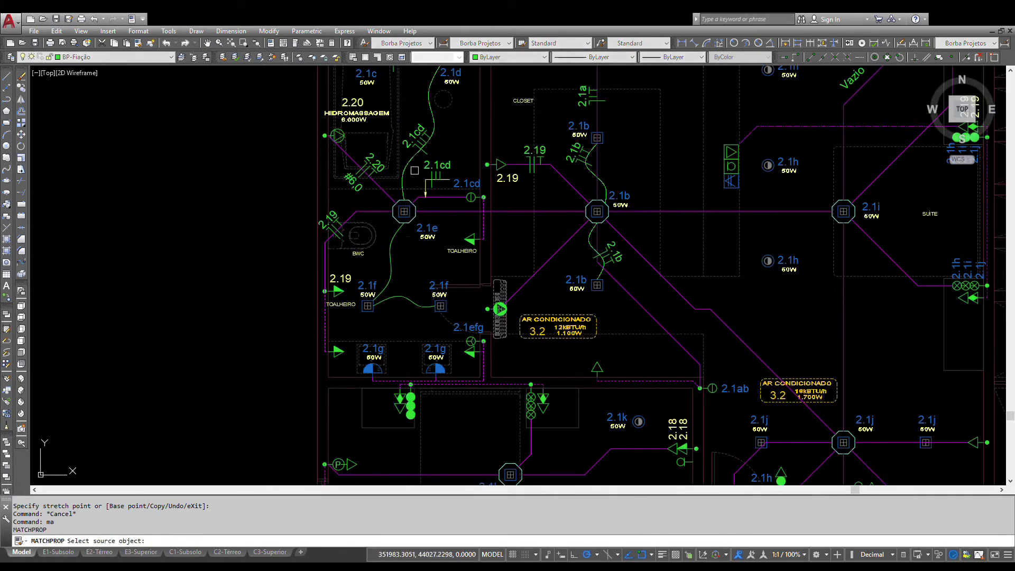
pyautogui.click(429, 111)
pyautogui.scroll(4, 404, 242)
pyautogui.click(379, 270)
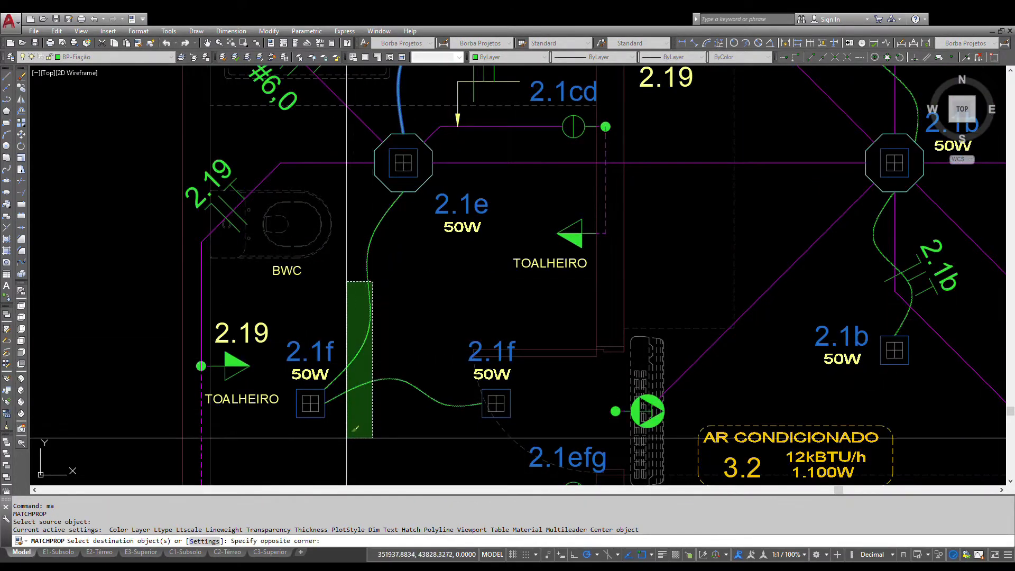
pyautogui.press('Escape')
pyautogui.scroll(4, 399, 312)
pyautogui.scroll(-2, 401, 289)
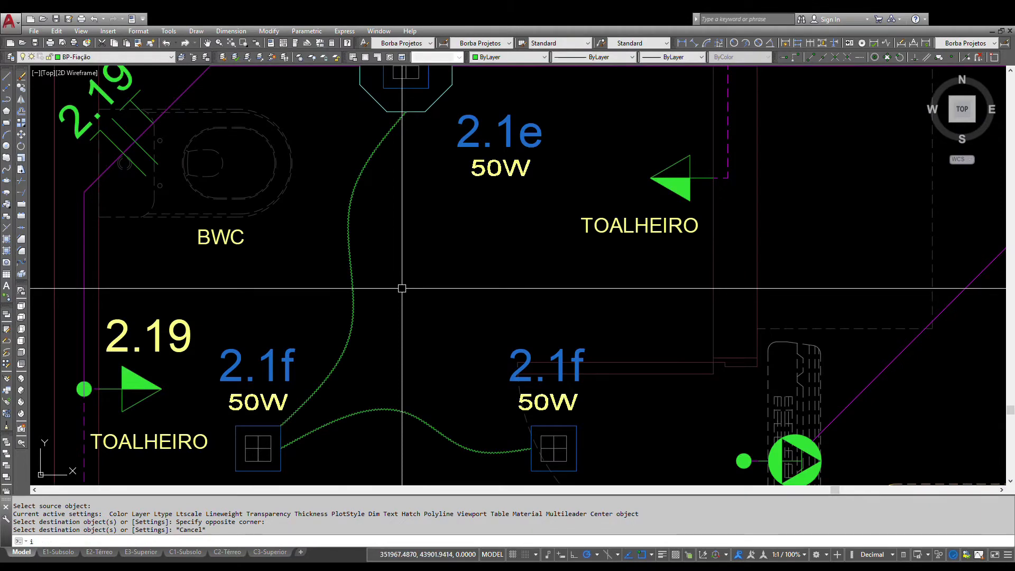
# Step: Insert the wiring tag block on the upper part of the curved wire between the 2.1e box and the left 2.1f light
pyautogui.write('i')
pyautogui.press('Return')
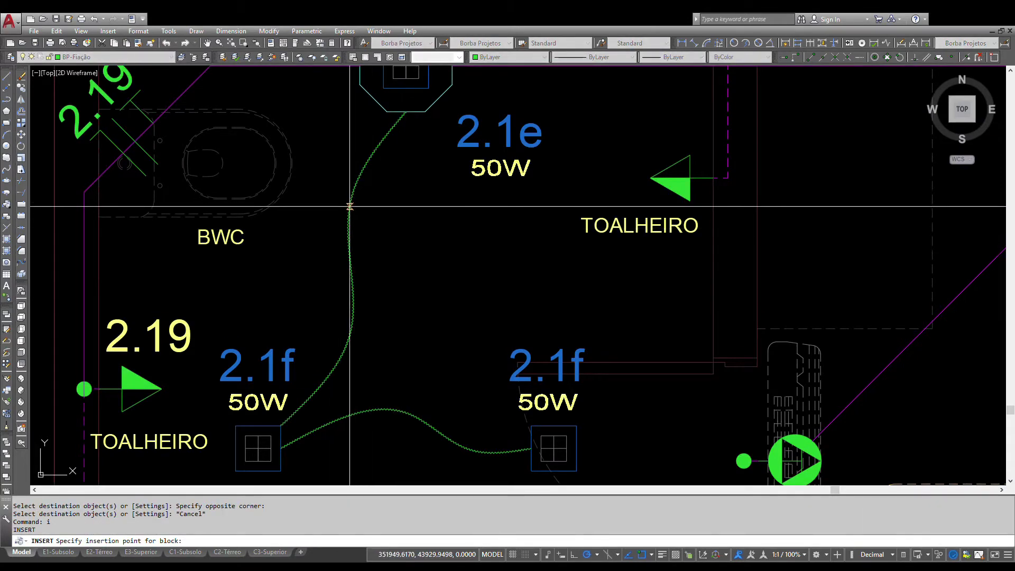
pyautogui.click(349, 206)
pyautogui.press('Return')
pyautogui.scroll(-2, 472, 149)
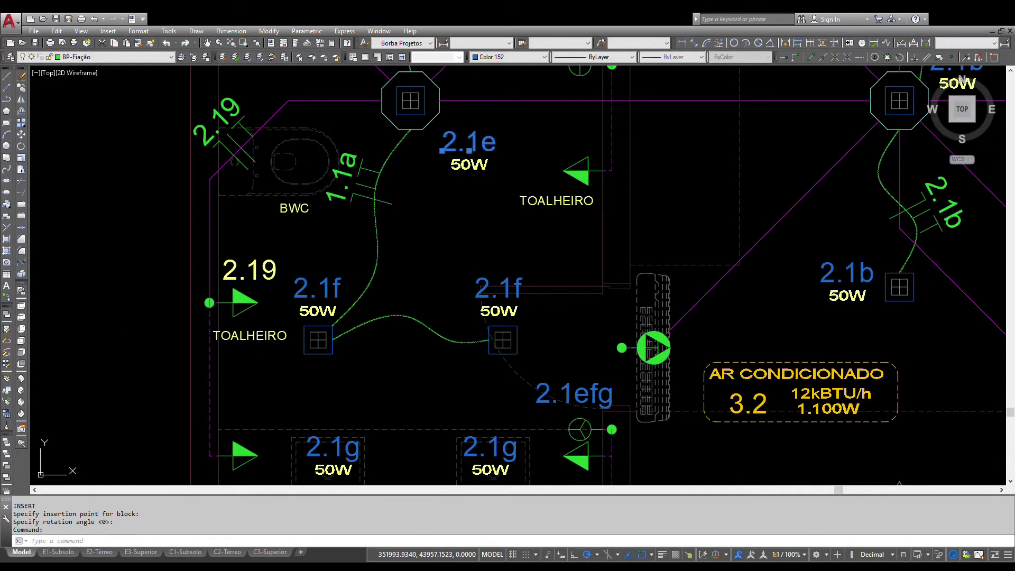
# Step: Change the circuit label of the tag on the wire below the 2.1e box to 2.1f
pyautogui.doubleClick(456, 139)
pyautogui.click(364, 169)
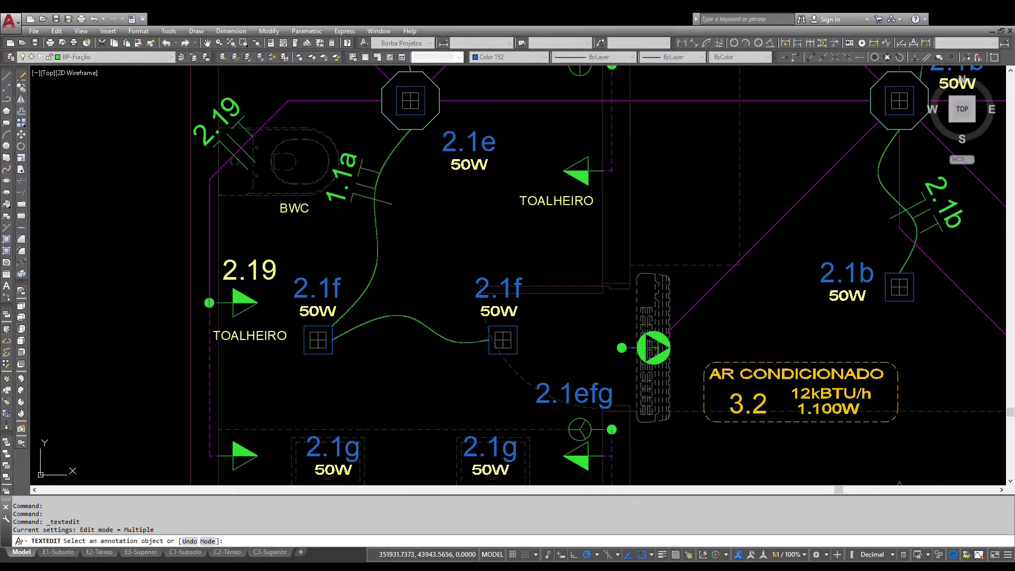
pyautogui.moveTo(359, 170); pyautogui.dragTo(389, 167)
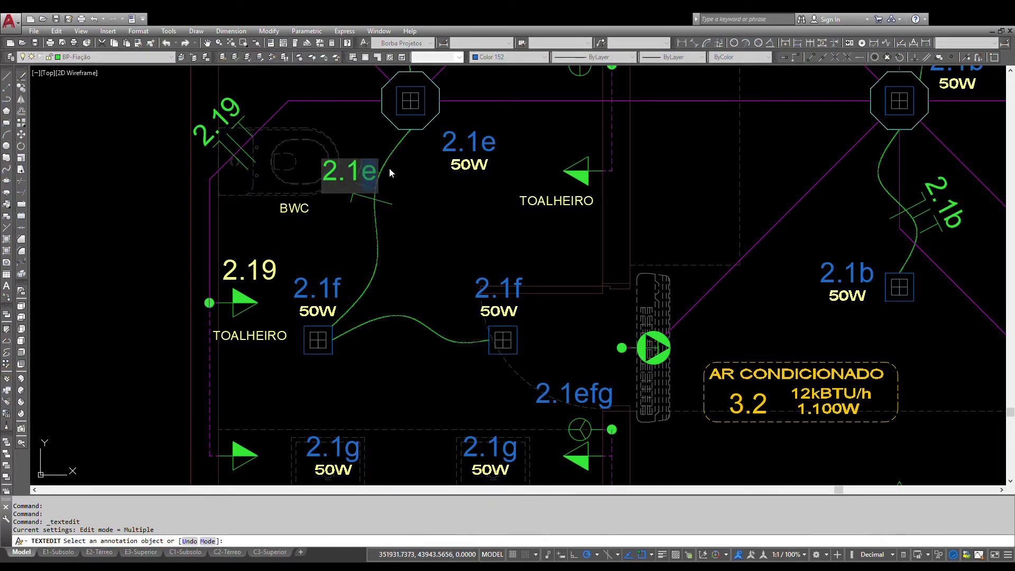
pyautogui.write('f')
pyautogui.click(437, 196)
pyautogui.moveTo(408, 285); pyautogui.dragTo(432, 250, button='middle')
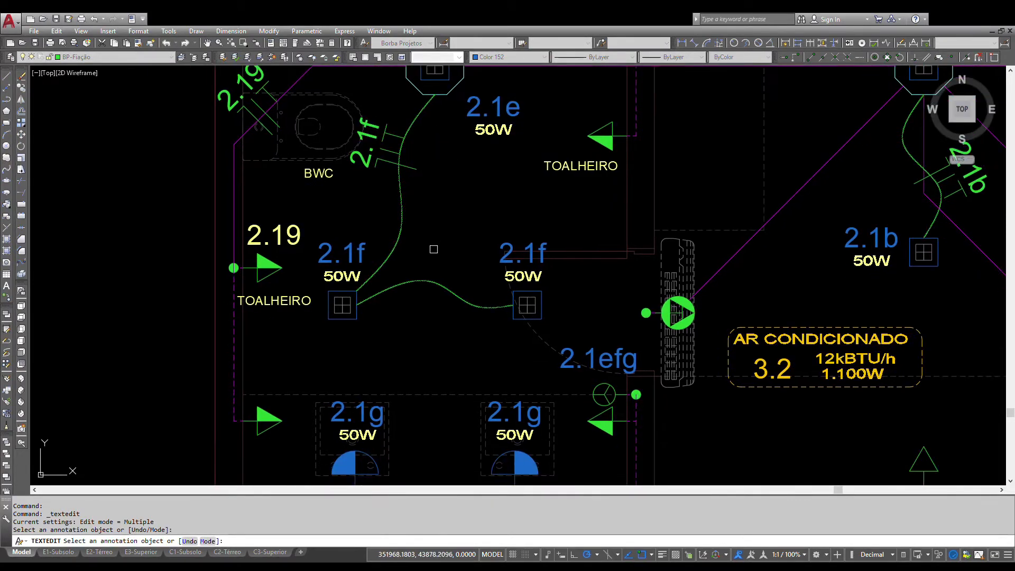
pyautogui.press('Escape')
# Step: Insert another wiring tag block on the wavy wire between the two 2.1f lights, aligned with the curve
pyautogui.press('Return')
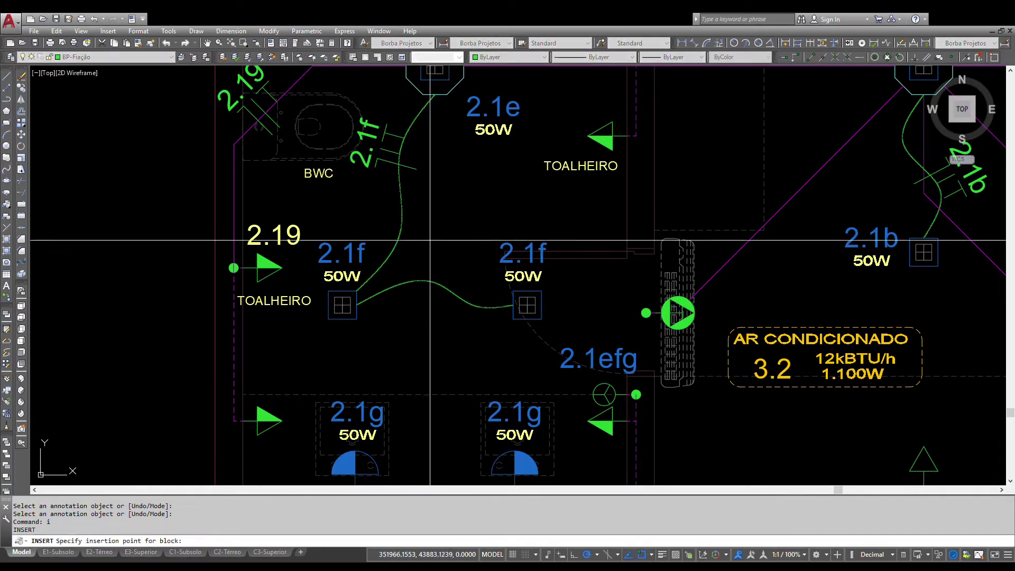
pyautogui.scroll(2, 431, 280)
pyautogui.click(449, 273)
pyautogui.press('Return')
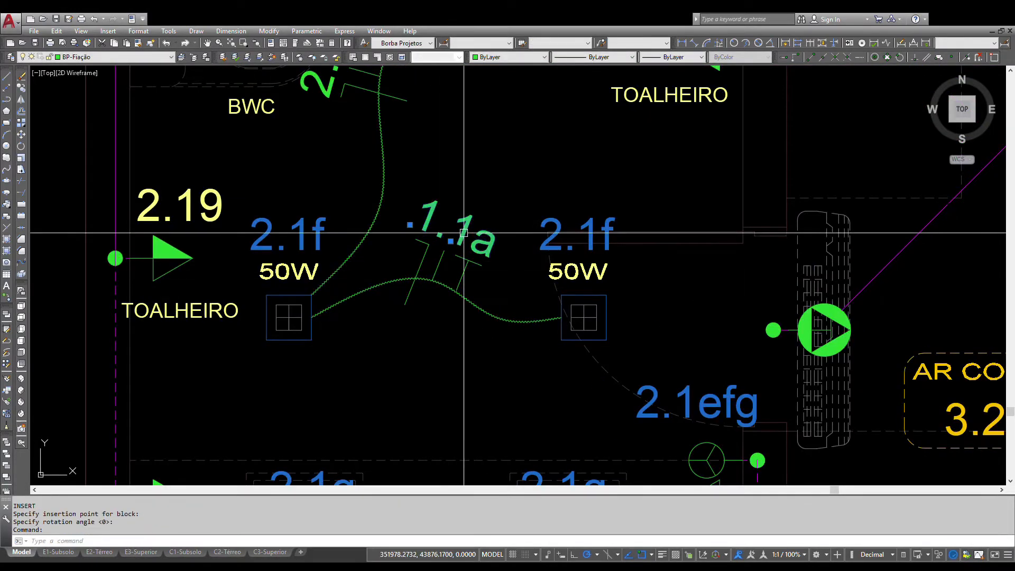
# Step: Set the circuit label of the tag between the two 2.1f lights to 2.1f
pyautogui.doubleClick(464, 238)
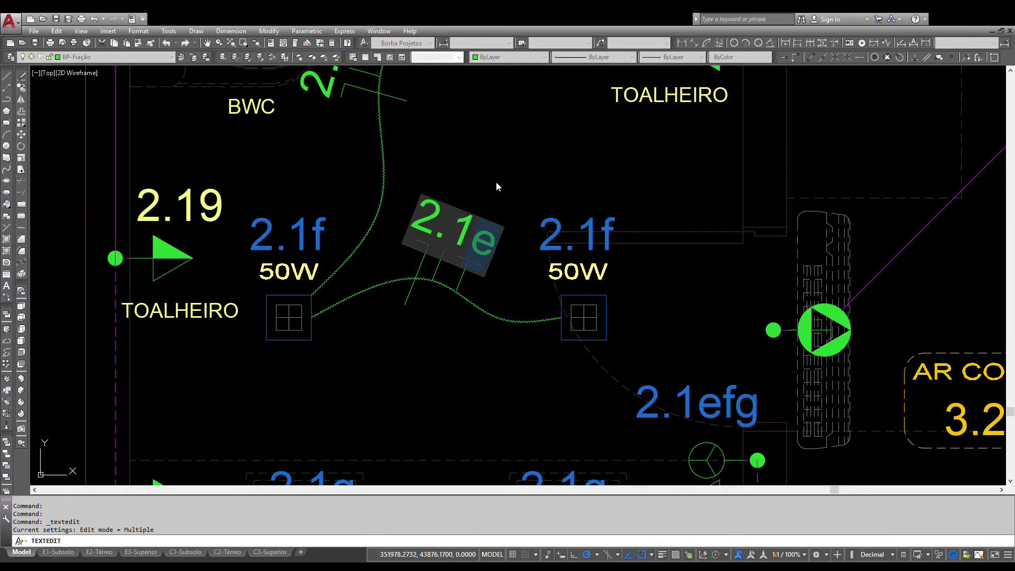
pyautogui.write('f')
pyautogui.press('Return')
pyautogui.press('Return')
pyautogui.scroll(-2, 495, 168)
pyautogui.moveTo(475, 232); pyautogui.dragTo(399, 339, button='middle')
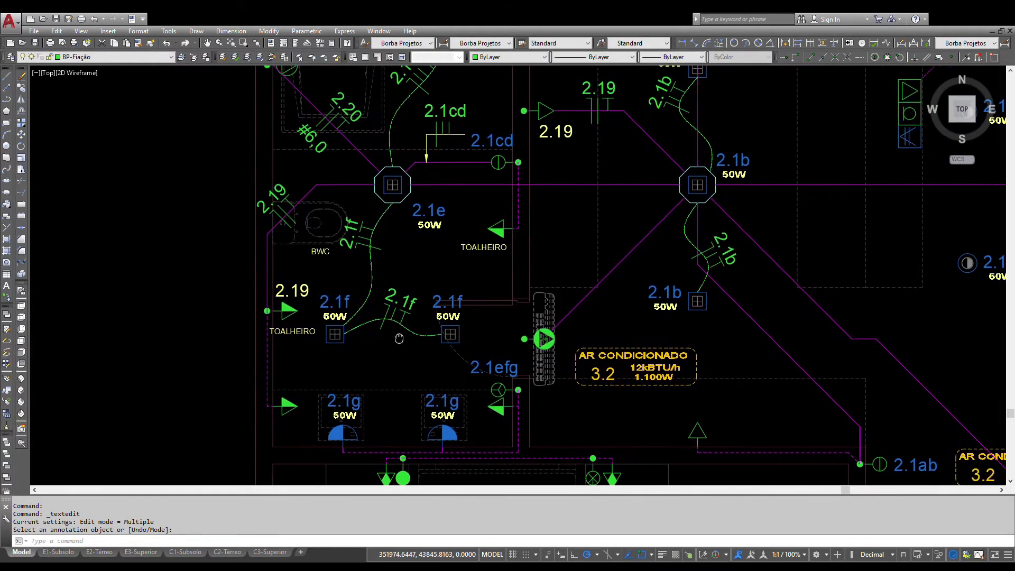
# Step: Move the horizontal 2.1cd wiring tag together with its leader up and slightly right, away from the conduit above the 2.1e box
pyautogui.moveTo(455, 292)
pyautogui.mouseDown(button='middle')
pyautogui.moveTo(385, 318)
pyautogui.moveTo(402, 388)
pyautogui.mouseUp(button='middle')
pyautogui.scroll(4, 443, 221)
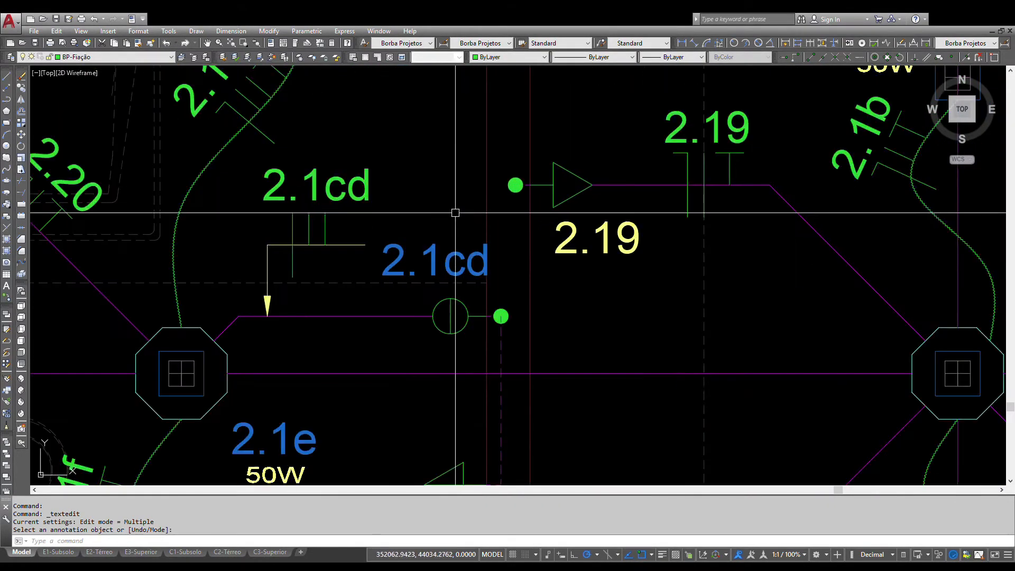
pyautogui.scroll(-2, 455, 240)
pyautogui.moveTo(453, 253); pyautogui.dragTo(479, 258, button='middle')
pyautogui.click(417, 261)
pyautogui.click(379, 216)
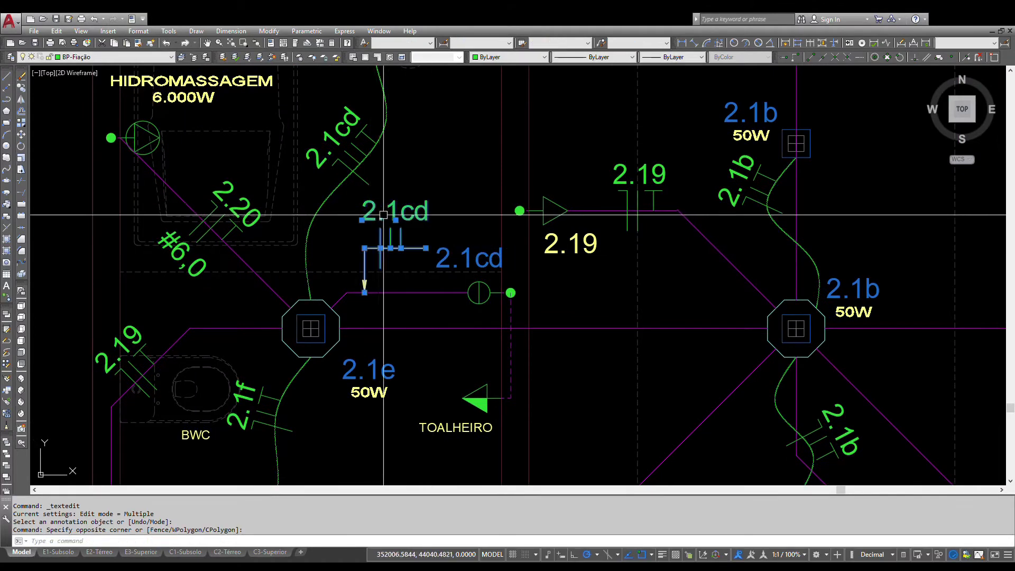
pyautogui.scroll(4, 392, 216)
pyautogui.write('m')
pyautogui.press('Return')
pyautogui.click(396, 227)
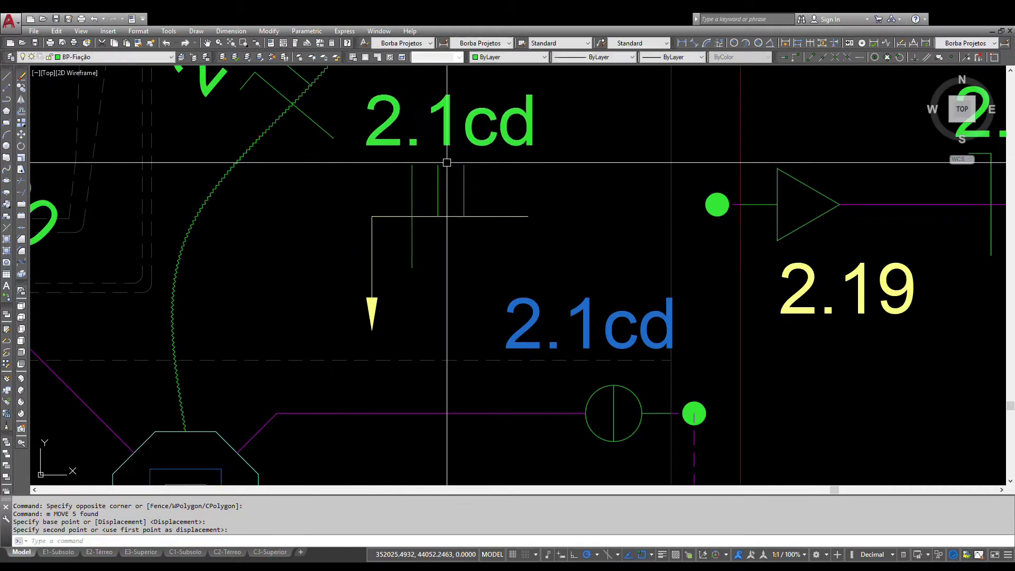
# Step: Stretch the 2.1cd leader's arrow tip down onto the conduit and extend its horizontal line to the right
pyautogui.scroll(-3, 411, 238)
pyautogui.click(416, 240)
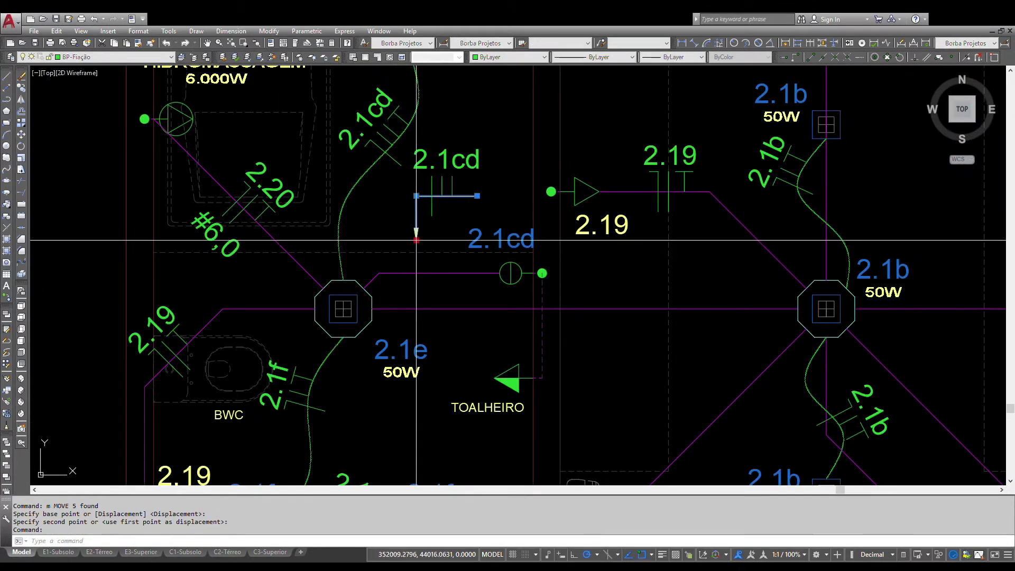
pyautogui.click(417, 240)
pyautogui.click(417, 273)
pyautogui.scroll(3, 415, 254)
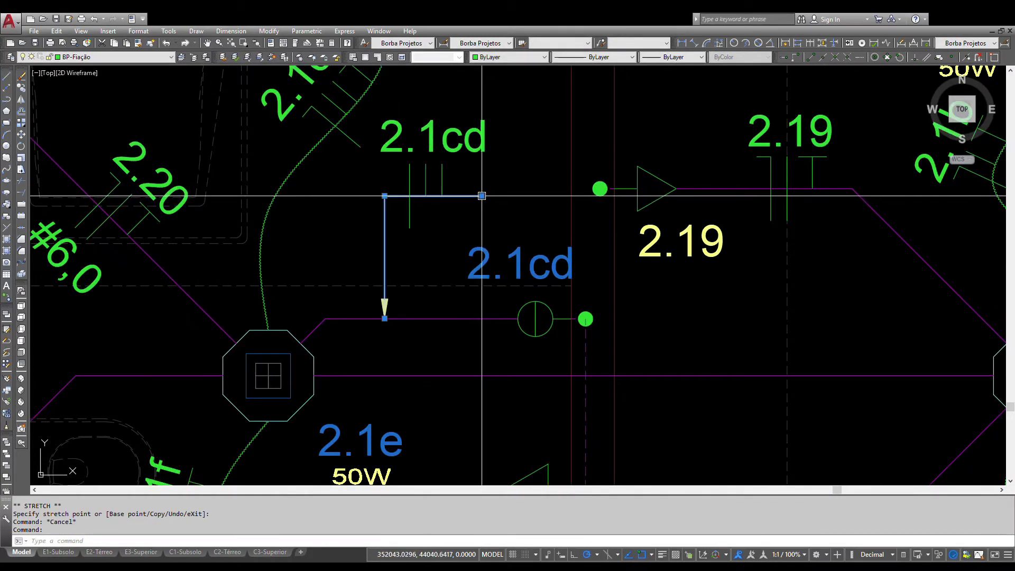
pyautogui.click(481, 195)
pyautogui.click(579, 195)
pyautogui.press('Escape')
# Step: Move the diagonal 2.1cd wiring tag farther up along its curved wire, clear of the horizontal tag
pyautogui.moveTo(473, 148); pyautogui.dragTo(513, 269, button='middle')
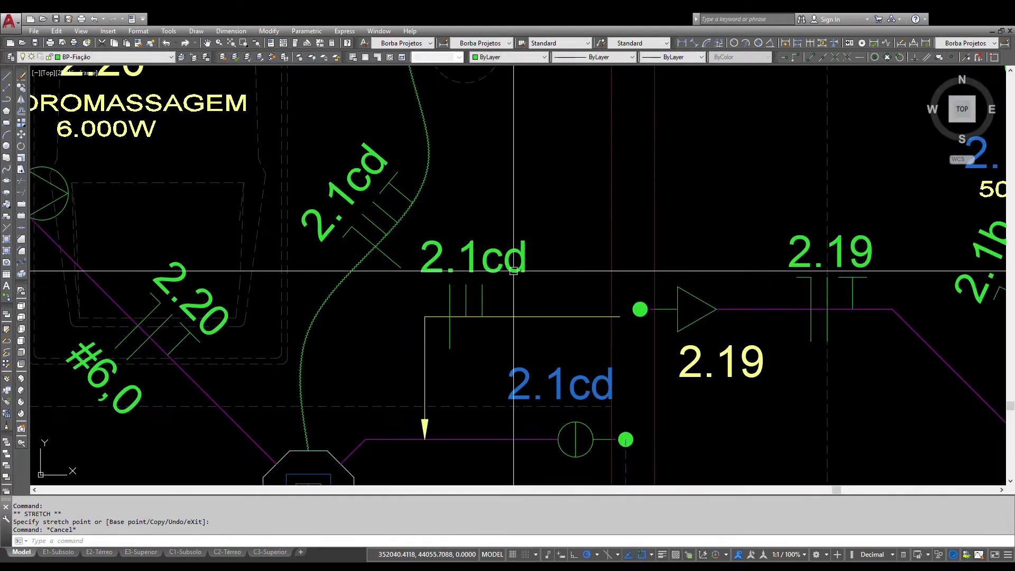
pyautogui.click(274, 137)
pyautogui.click(442, 227)
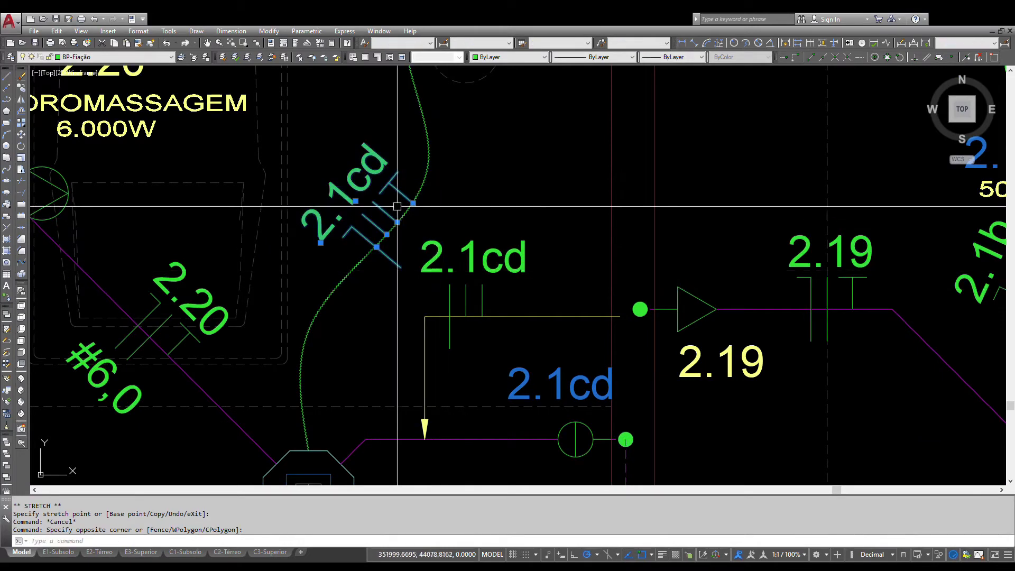
pyautogui.press('Return')
pyautogui.click(390, 221)
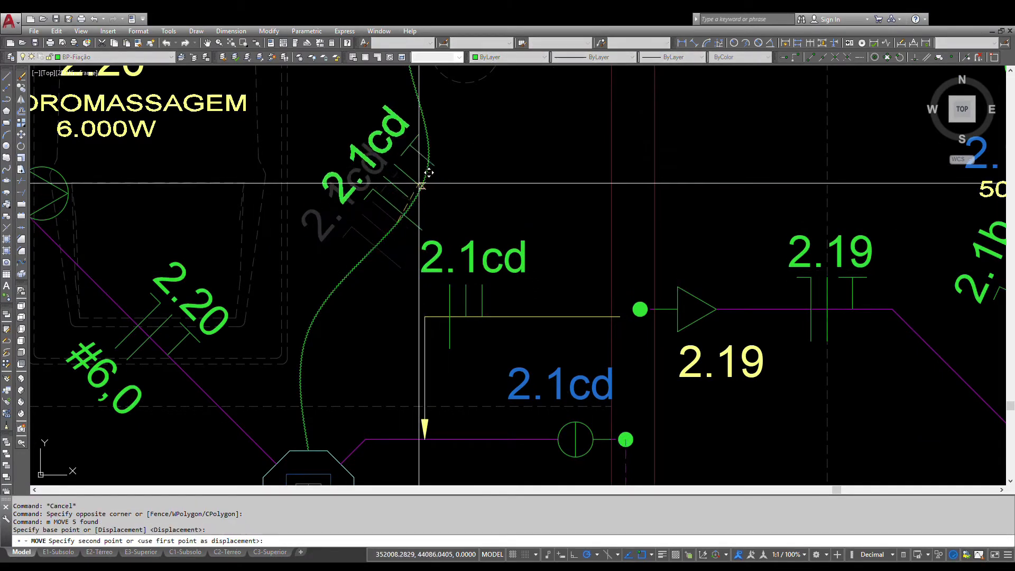
# Step: Move the horizontal 2.1cd wiring tag slightly left along its leader line
pyautogui.click(508, 295)
pyautogui.click(427, 257)
pyautogui.press('Return')
pyautogui.click(537, 233)
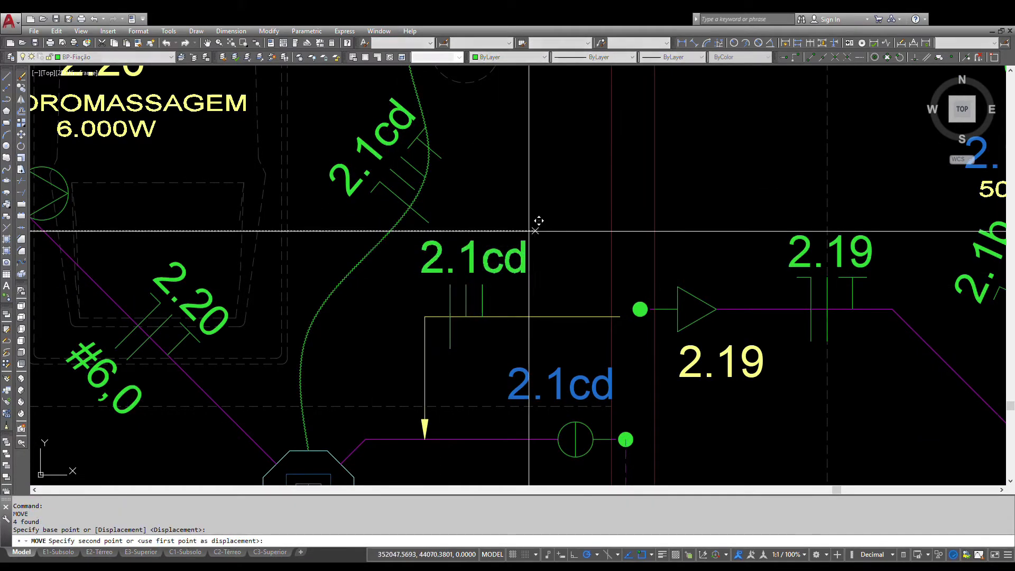
pyautogui.click(522, 234)
pyautogui.click(868, 269)
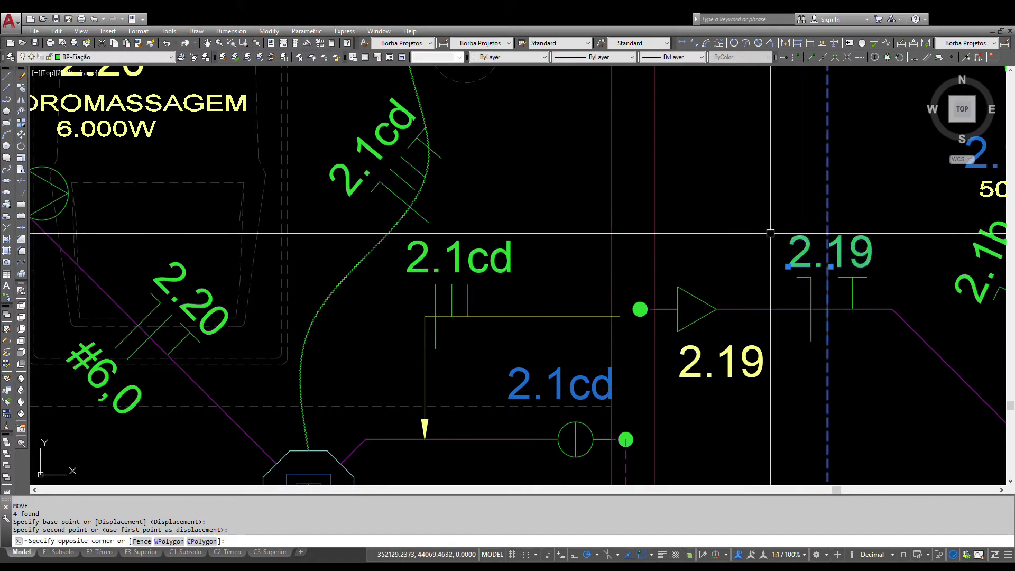
pyautogui.click(770, 233)
pyautogui.write('c')
pyautogui.press('Return')
pyautogui.press('Escape')
# Step: Copy the 2.19 wiring tag from the closet conduit onto the extended 2.1cd leader, beside the 2.1cd tag
pyautogui.click(758, 194)
pyautogui.click(884, 351)
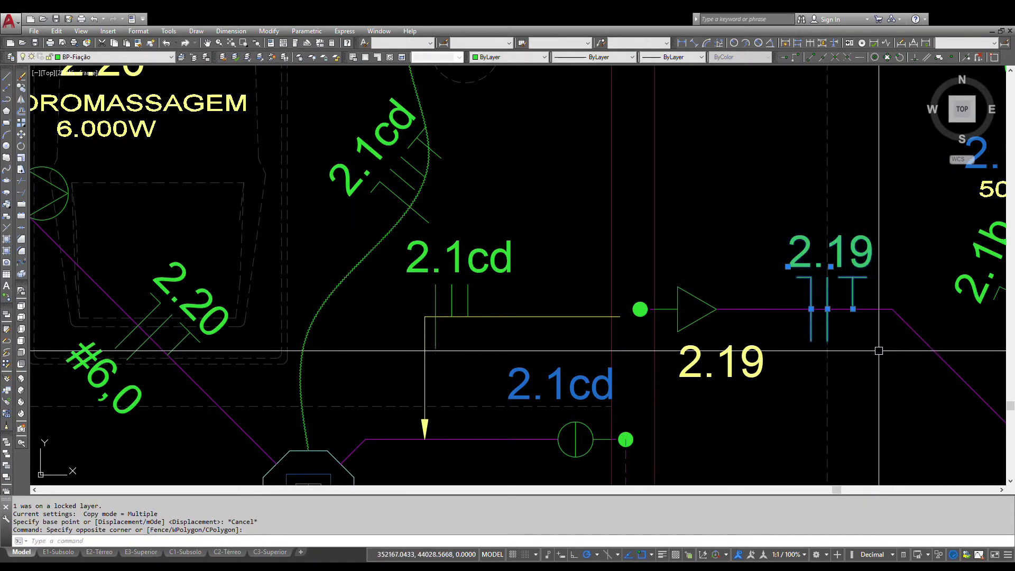
pyautogui.write('c')
pyautogui.press('Return')
pyautogui.click(853, 308)
pyautogui.click(603, 309)
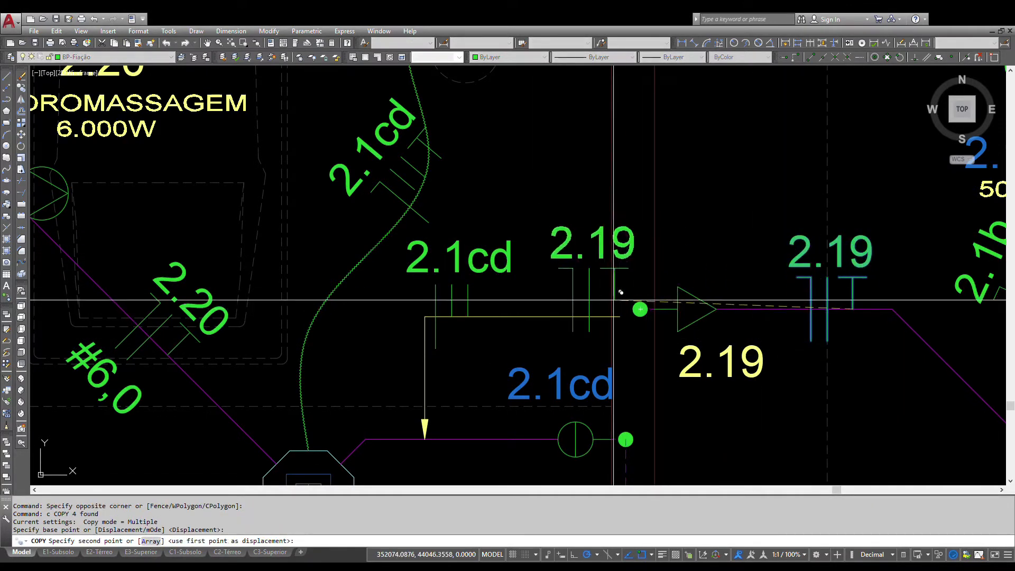
# Step: Place another copy of the 2.19 wiring tag to the right of the dashed conduit at the TOALHEIRO outlet below the 2.1cd switch
pyautogui.scroll(-2, 504, 198)
pyautogui.moveTo(537, 301); pyautogui.dragTo(545, 195, button='middle')
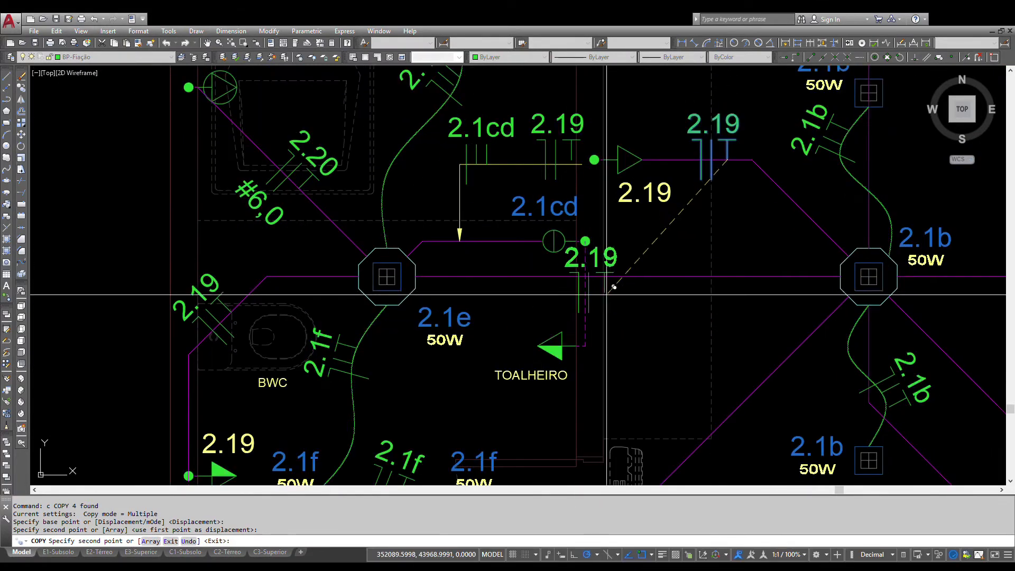
pyautogui.moveTo(627, 302); pyautogui.dragTo(500, 230, button='middle')
pyautogui.scroll(4, 529, 266)
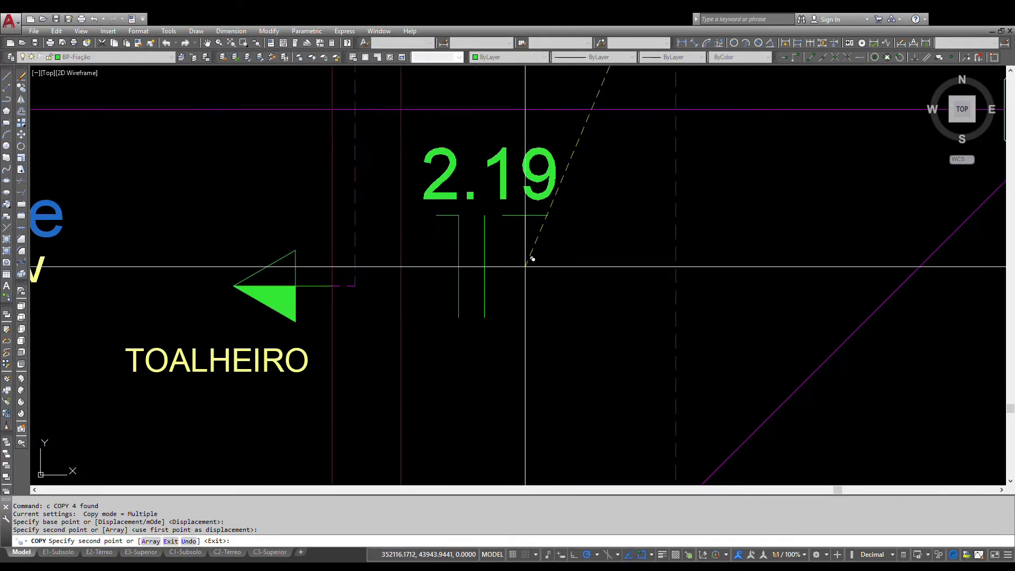
pyautogui.click(534, 252)
pyautogui.press('Escape')
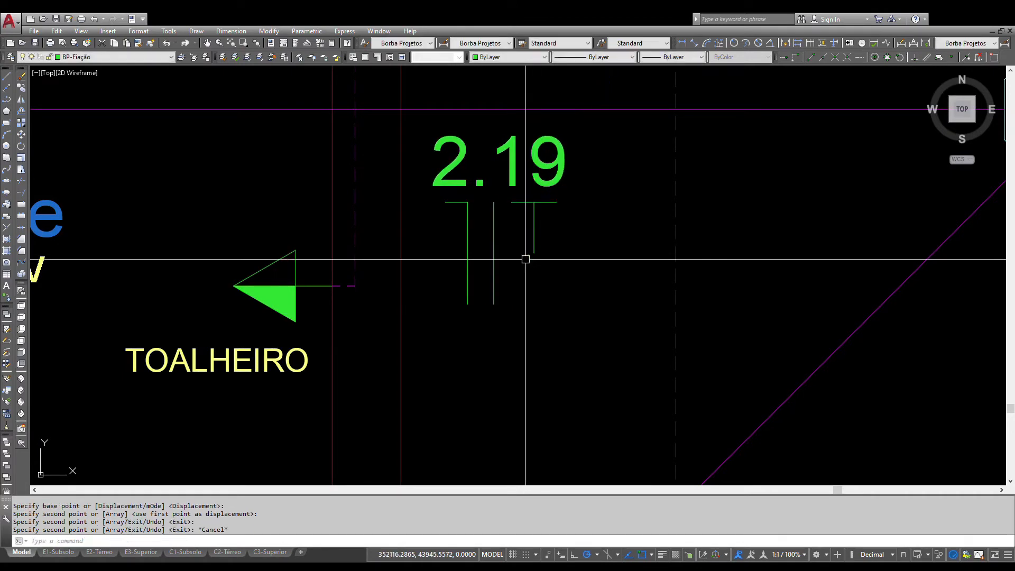
# Step: Draw a horizontal leader from the copied 2.19 tag's right-hand mark to the dashed TOALHEIRO conduit
pyautogui.write('le')
pyautogui.press('Return')
pyautogui.click(535, 253)
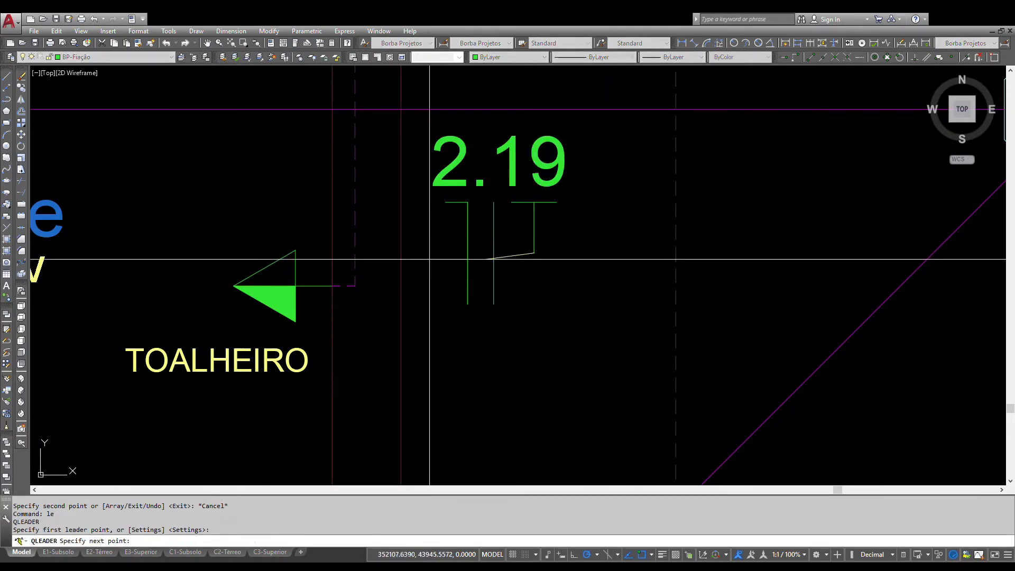
pyautogui.click(353, 253)
pyautogui.press('Escape')
# Step: Rotate the leader half a turn so its arrowhead points at the dashed conduit, and extend its tail past the 2.19 tag
pyautogui.write('r')
pyautogui.press('Return')
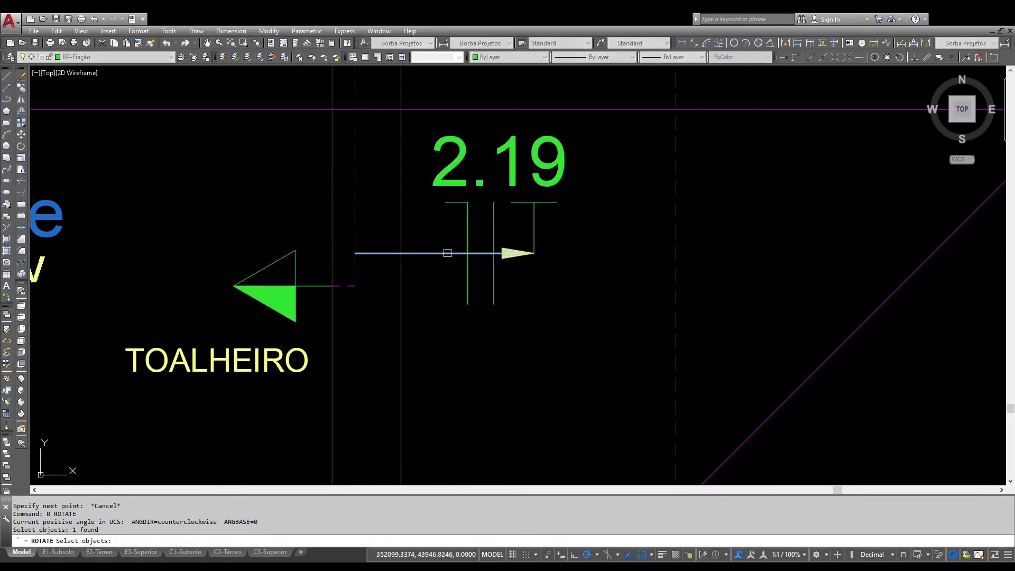
pyautogui.click(423, 254)
pyautogui.press('Return')
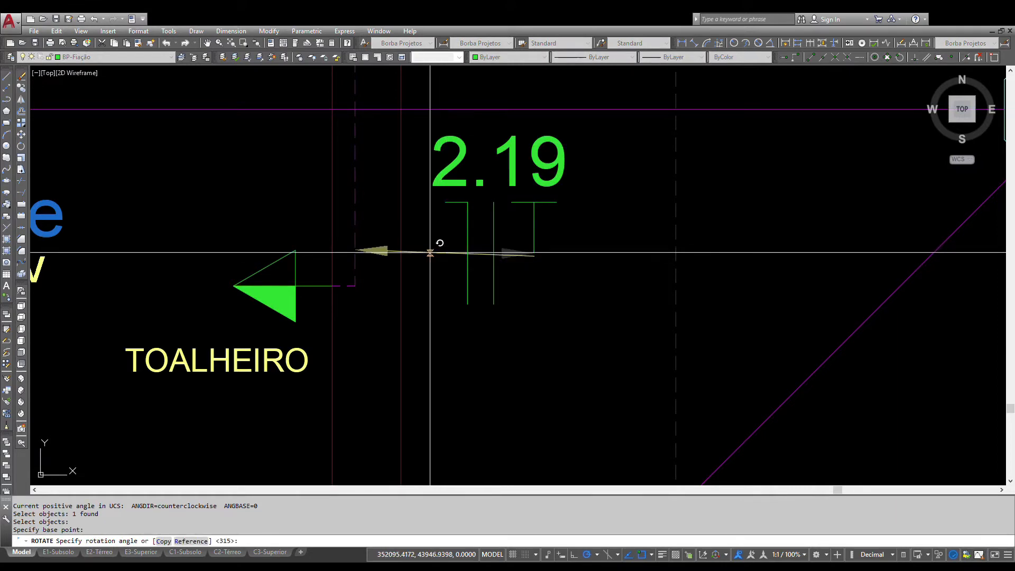
pyautogui.click(456, 252)
pyautogui.click(456, 252)
pyautogui.click(534, 254)
pyautogui.press('Escape')
pyautogui.scroll(-4, 534, 253)
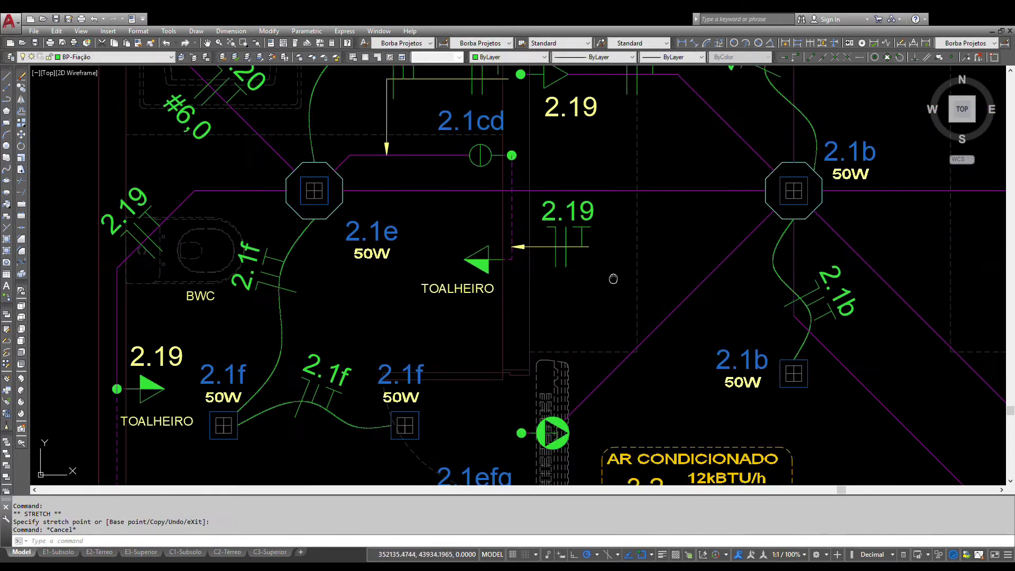
# Step: Move the 2.19 tag next to the horizontal 2.1cd tag so its marks sit on the shared leader line
pyautogui.moveTo(594, 273); pyautogui.dragTo(627, 347, button='middle')
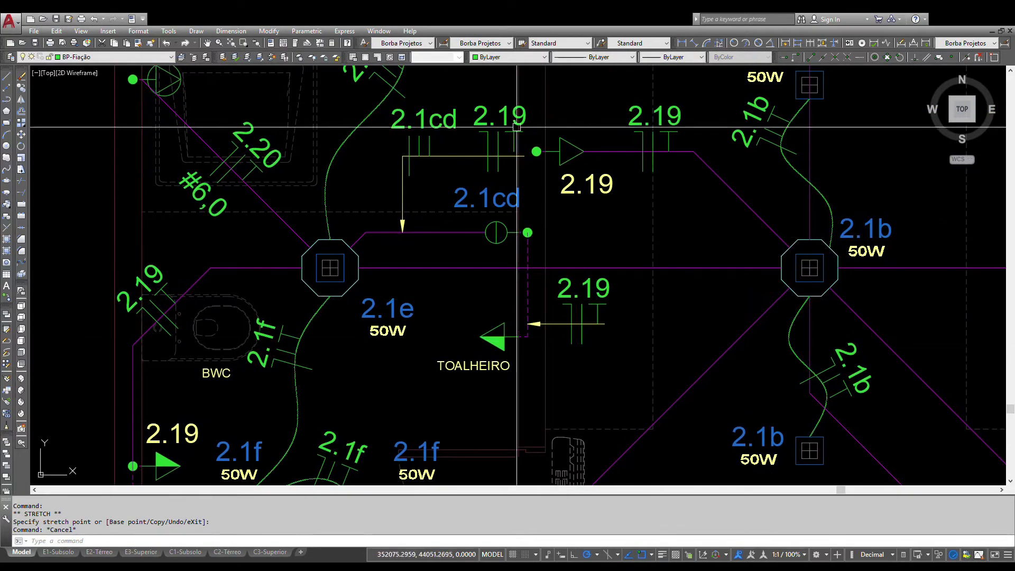
pyautogui.scroll(6, 513, 97)
pyautogui.click(485, 273)
pyautogui.click(388, 174)
pyautogui.moveTo(516, 238); pyautogui.dragTo(525, 171, button='middle')
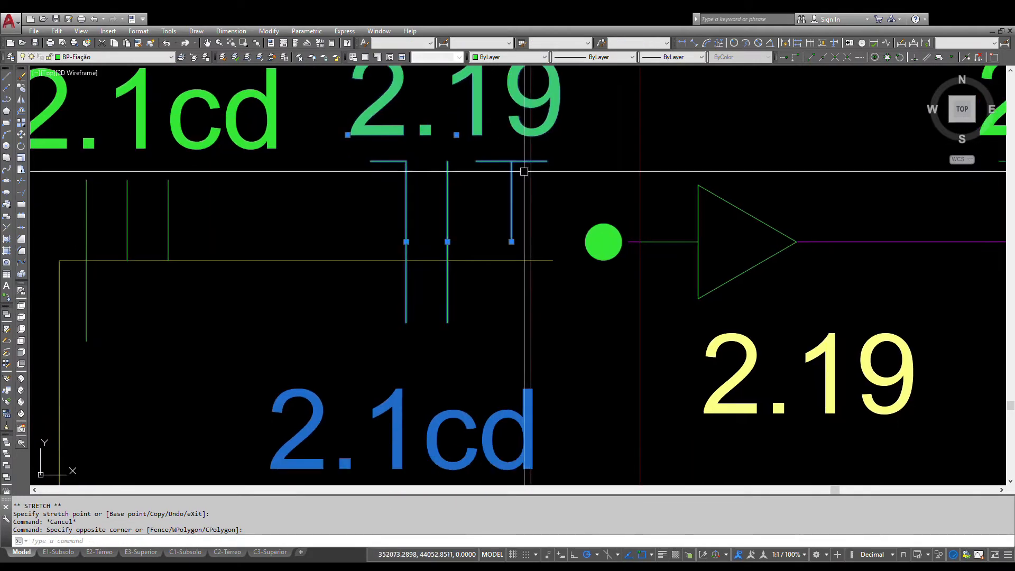
pyautogui.write('m')
pyautogui.press('space')
pyautogui.click(511, 241)
pyautogui.click(520, 231)
pyautogui.scroll(-5, 502, 256)
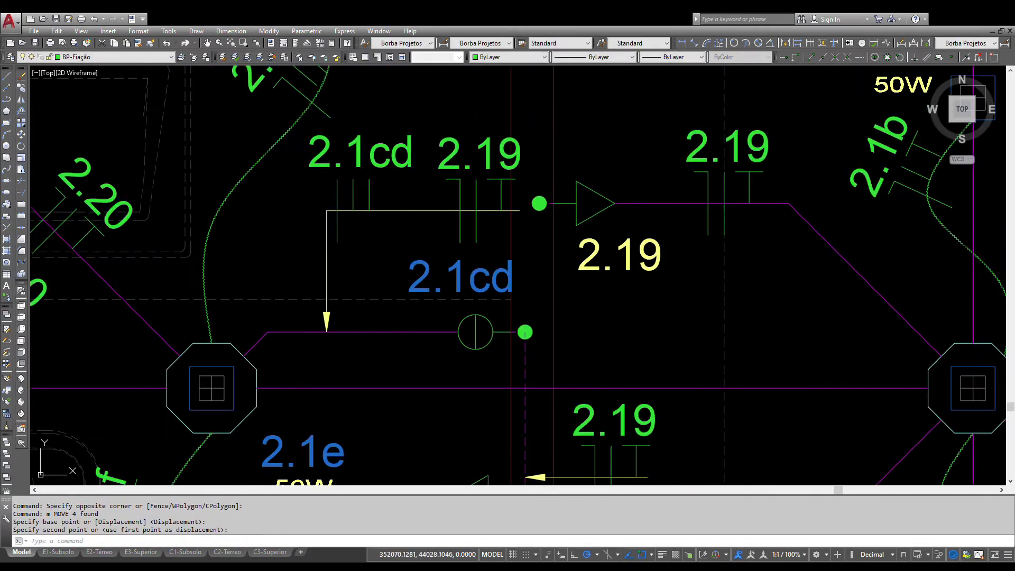
pyautogui.moveTo(547, 271); pyautogui.dragTo(523, 192, button='middle')
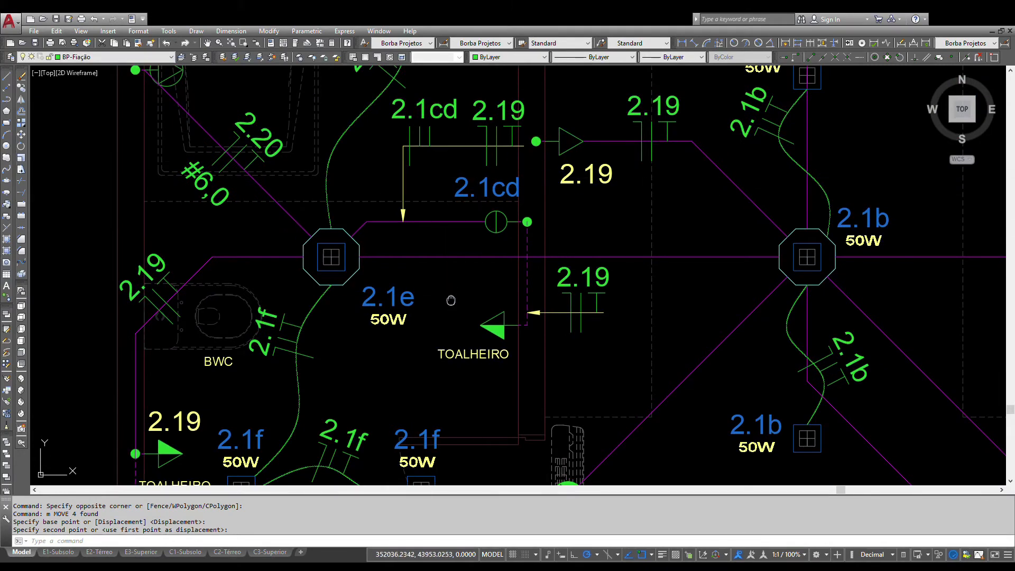
# Step: Break the dashed TOALHEIRO conduit below the 2.1cd switch where it crosses the long horizontal conduit
pyautogui.moveTo(451, 301); pyautogui.dragTo(418, 271, button='middle')
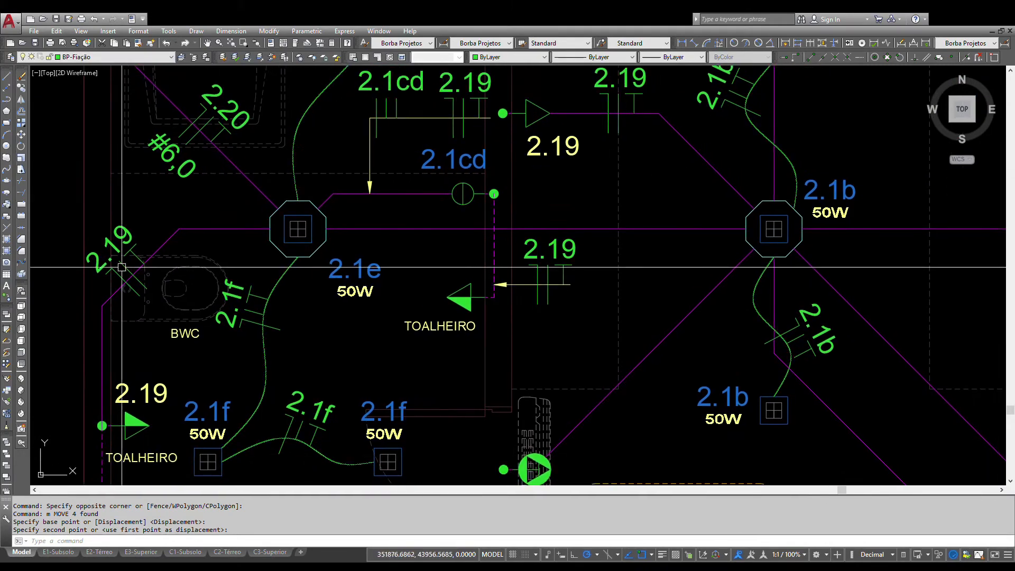
pyautogui.click(23, 219)
pyautogui.scroll(4, 515, 235)
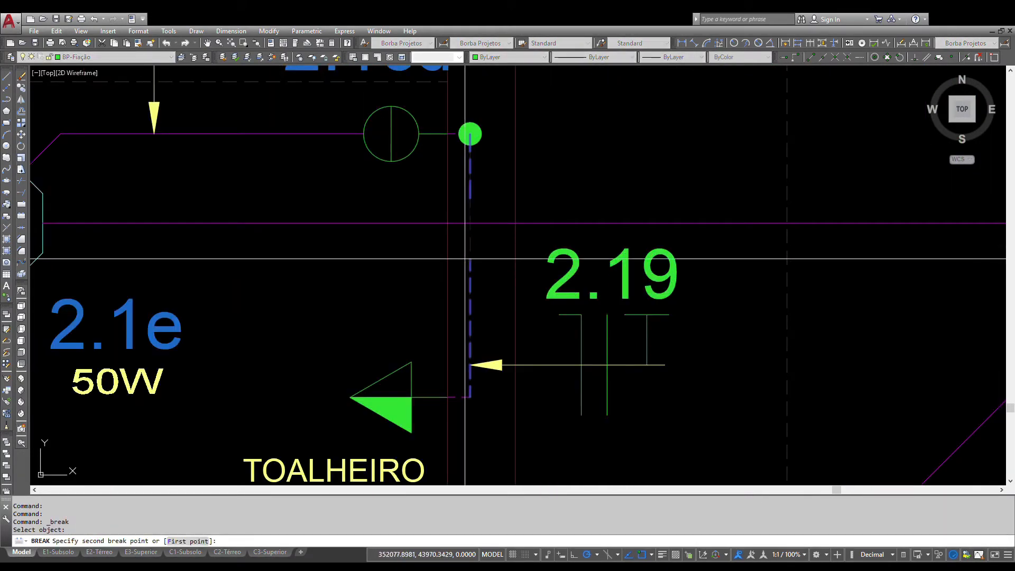
pyautogui.scroll(-6, 465, 259)
# Step: Insert a wiring tag block turned vertically on the dashed conduit below the left-hand TOALHEIRO outlet
pyautogui.moveTo(357, 426)
pyautogui.mouseDown(button='middle')
pyautogui.moveTo(359, 323)
pyautogui.moveTo(412, 249)
pyautogui.mouseUp(button='middle')
pyautogui.moveTo(382, 310); pyautogui.dragTo(451, 332, button='middle')
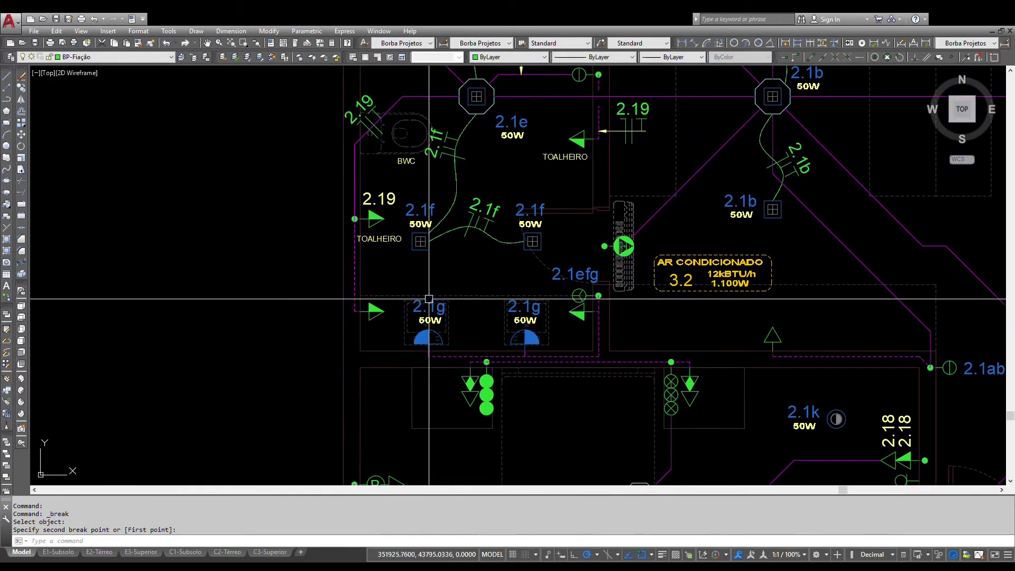
pyautogui.press('Return')
pyautogui.scroll(4, 356, 270)
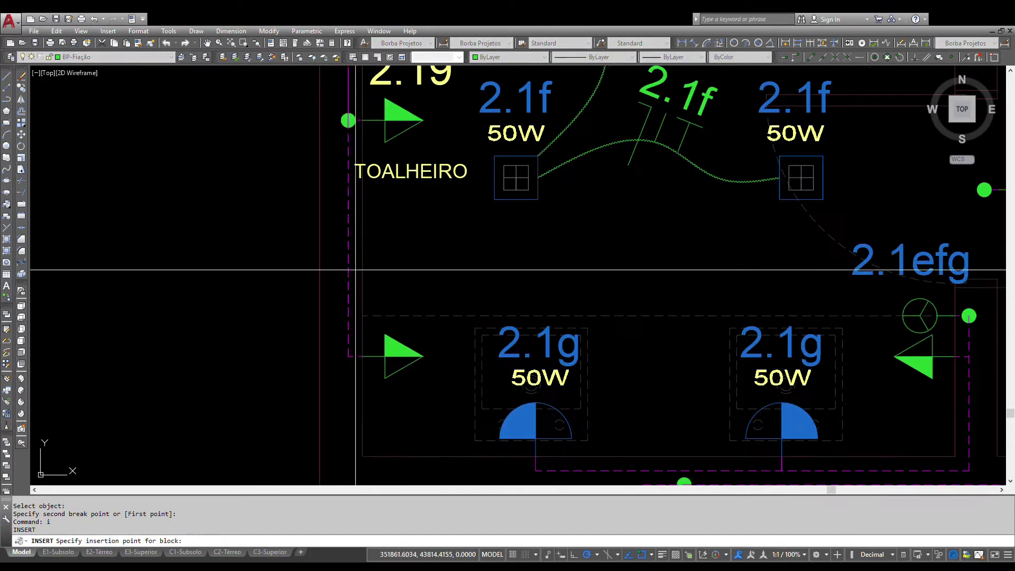
pyautogui.click(348, 265)
pyautogui.click(348, 241)
# Step: Label the new vertical wiring tag with circuit 2.19
pyautogui.doubleClick(290, 230)
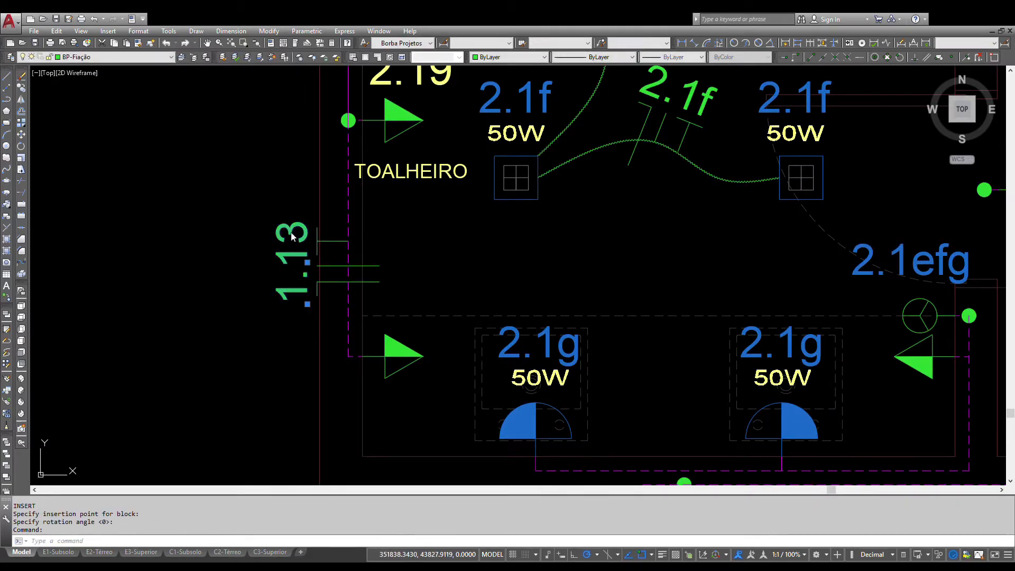
pyautogui.write('2.1e')
pyautogui.press('Return')
pyautogui.scroll(-3, 357, 187)
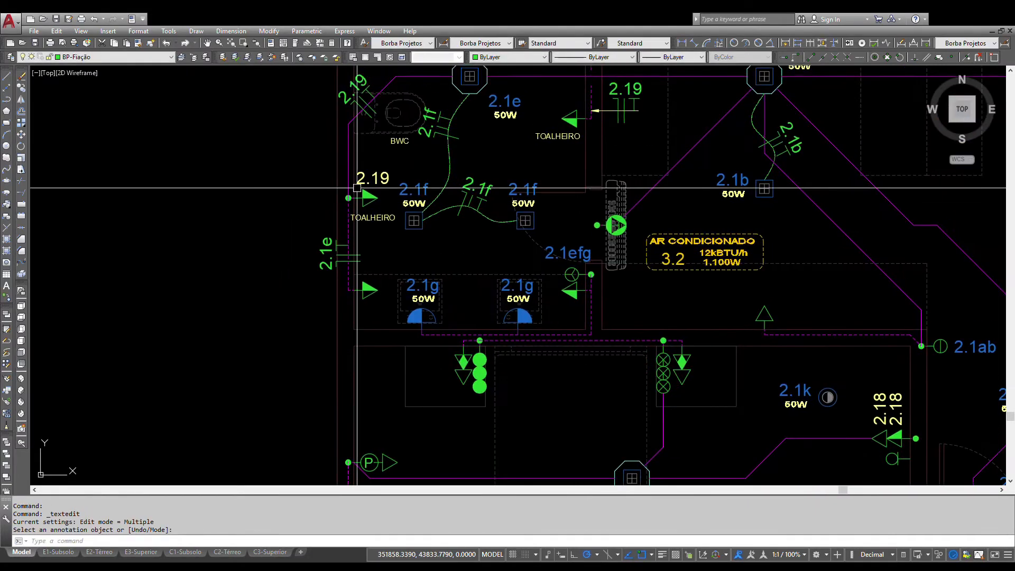
pyautogui.press('Return')
pyautogui.scroll(2, 326, 241)
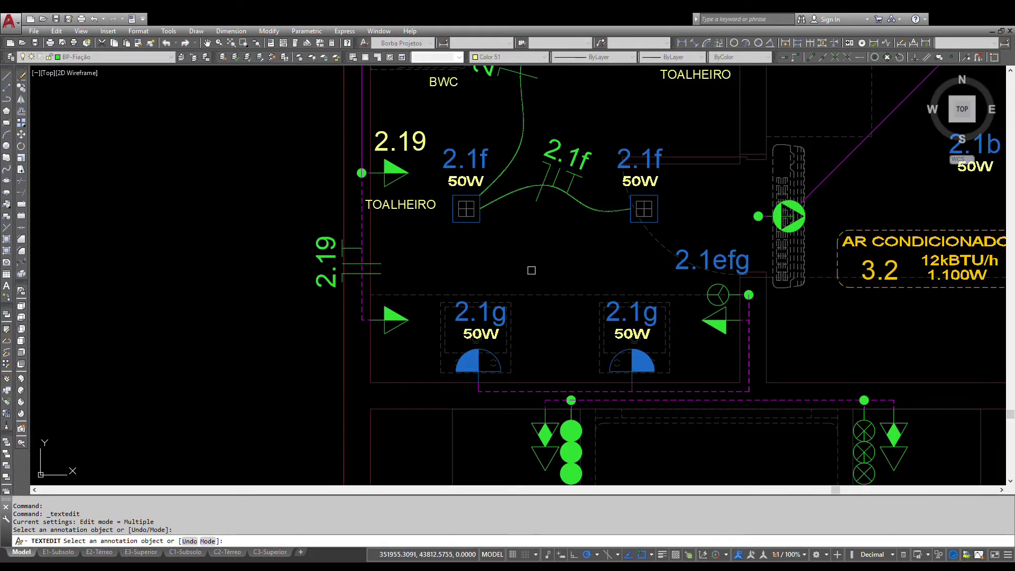
pyautogui.press('Return')
# Step: Draw a text-free leader from the dashed conduit between the two 2.1g lights, running up and then horizontally to the right
pyautogui.moveTo(550, 268); pyautogui.dragTo(439, 233, button='middle')
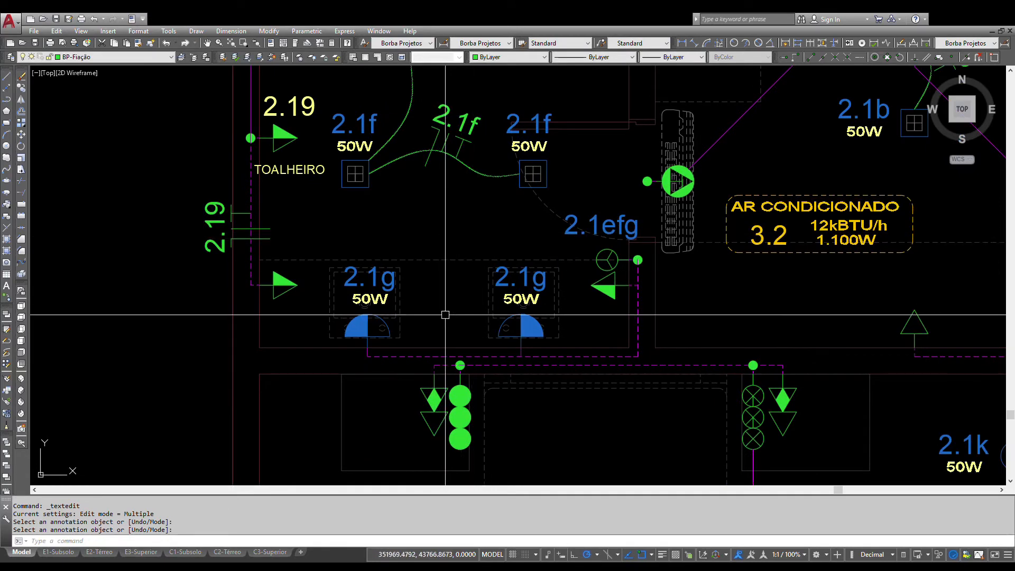
pyautogui.write('le')
pyautogui.press('Return')
pyautogui.scroll(2, 418, 343)
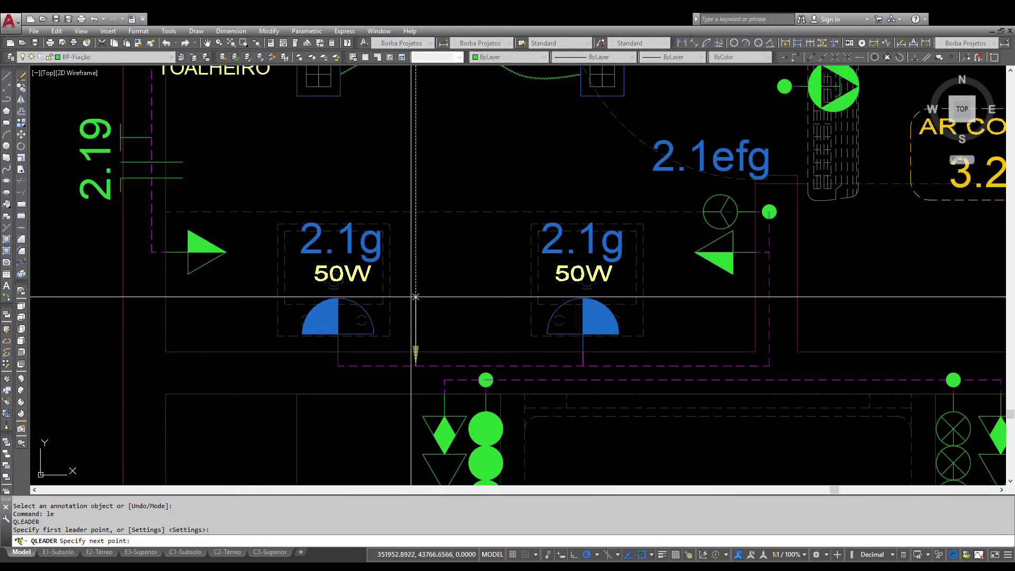
pyautogui.click(440, 292)
pyautogui.click(501, 293)
pyautogui.press('Escape')
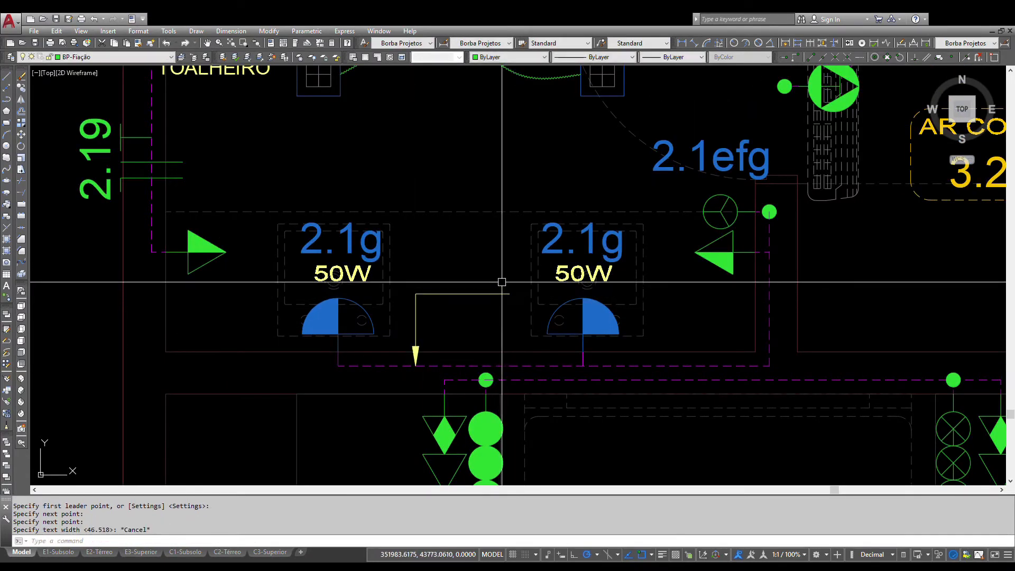
# Step: Insert a horizontal lighting wiring tag block on the leader between the two 2.1g lights
pyautogui.write('i')
pyautogui.press('Return')
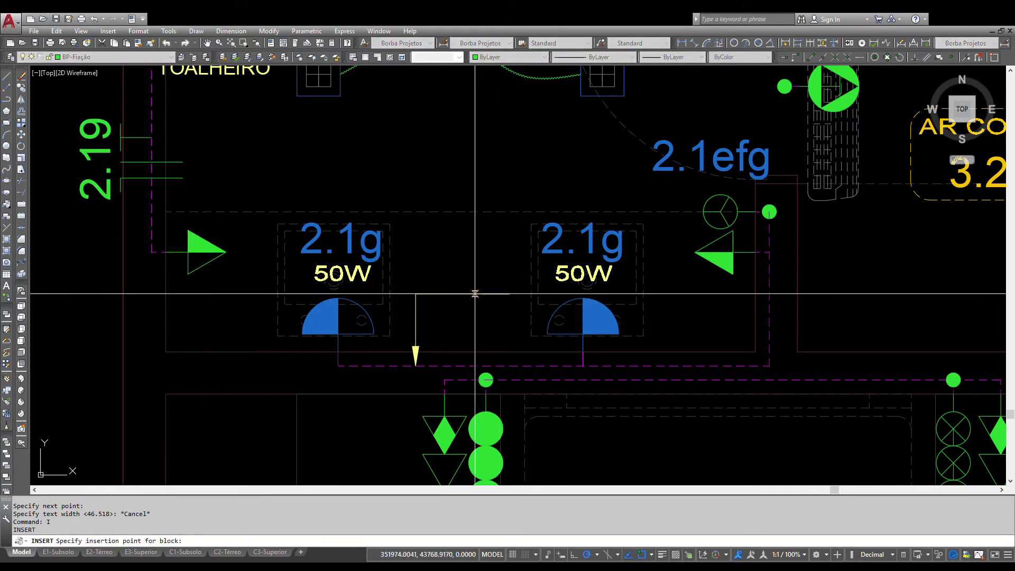
pyautogui.click(467, 293)
pyautogui.press('Return')
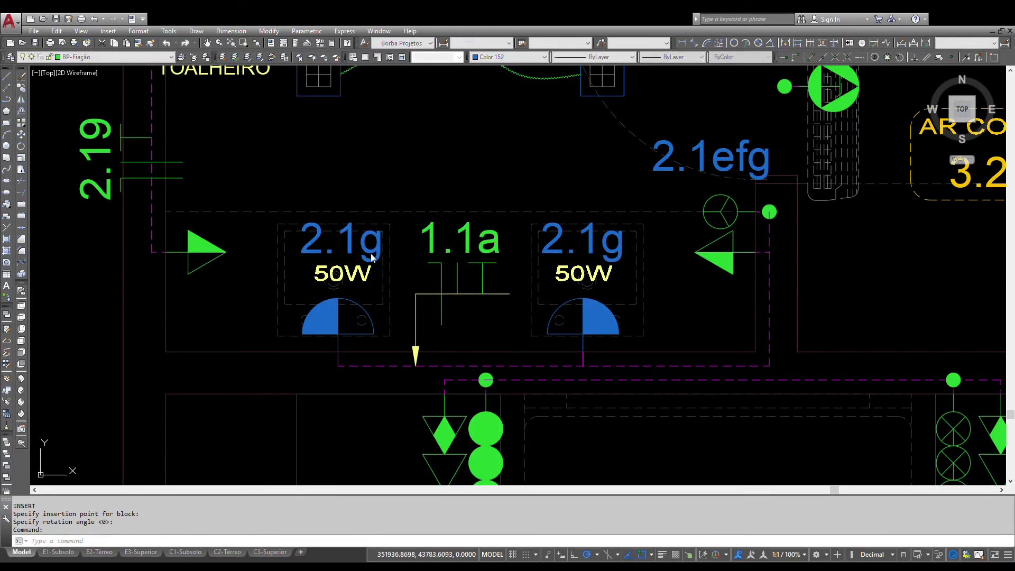
# Step: Copy the left 2.1g light's label text into the new wiring tag so it reads 2.1g
pyautogui.doubleClick(372, 257)
pyautogui.hotkey('ctrl', 'c')
pyautogui.press('Return')
pyautogui.click(467, 226)
pyautogui.hotkey('ctrl', 'v')
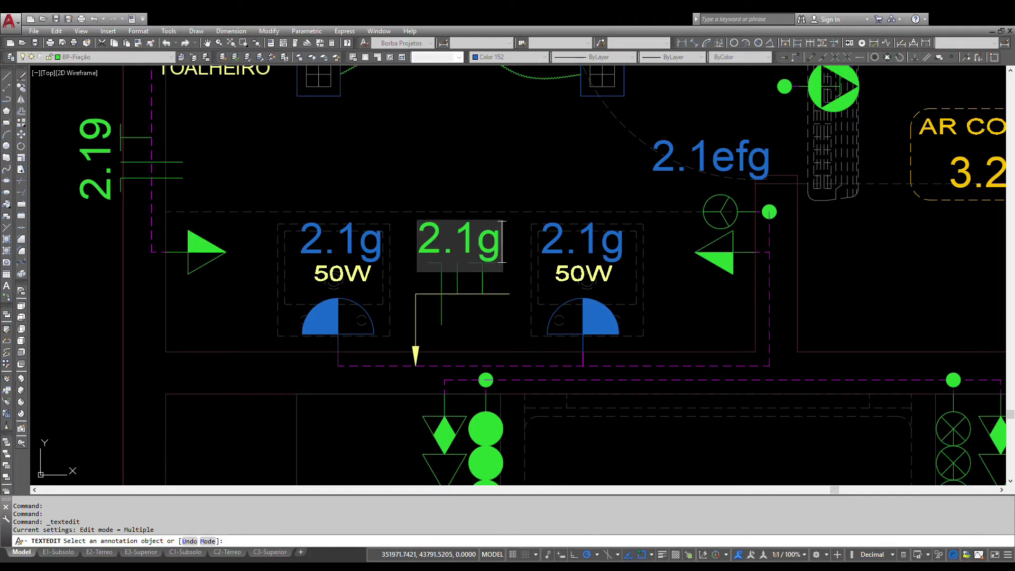
pyautogui.press('Return')
pyautogui.press('Return')
# Step: Move the 2.1efg switch label to the left, clear of the wall beside the switch
pyautogui.scroll(-2, 519, 178)
pyautogui.moveTo(518, 179); pyautogui.dragTo(381, 344, button='middle')
pyautogui.scroll(2, 520, 332)
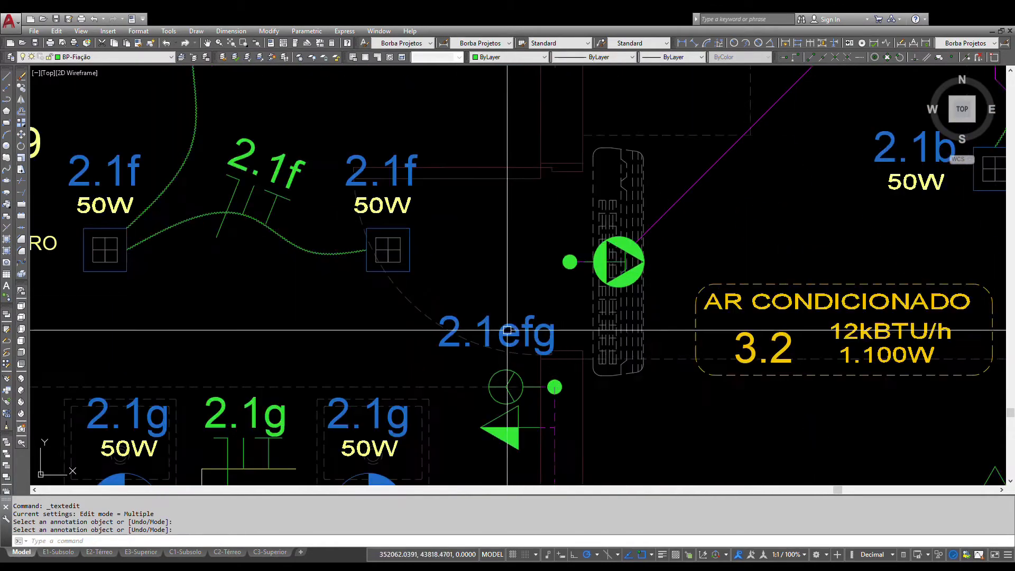
pyautogui.moveTo(522, 329); pyautogui.dragTo(529, 226, button='middle')
pyautogui.press('Return')
pyautogui.write('m')
pyautogui.press('Return')
pyautogui.click(552, 204)
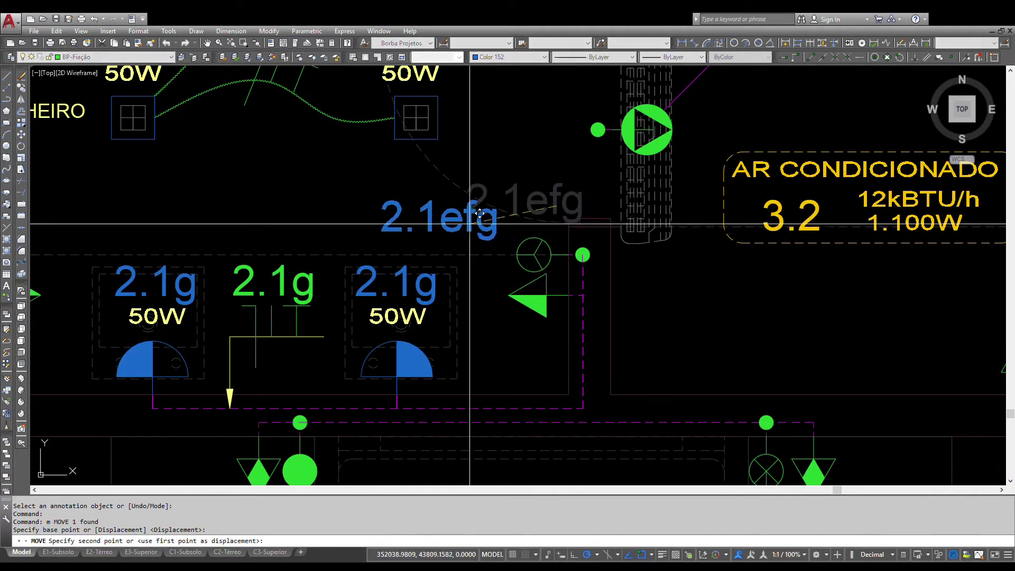
pyautogui.click(467, 222)
# Step: Draw a vertical line straight up from the 2.1efg switch's connection dot
pyautogui.scroll(-2, 475, 236)
pyautogui.moveTo(495, 237); pyautogui.dragTo(443, 317, button='middle')
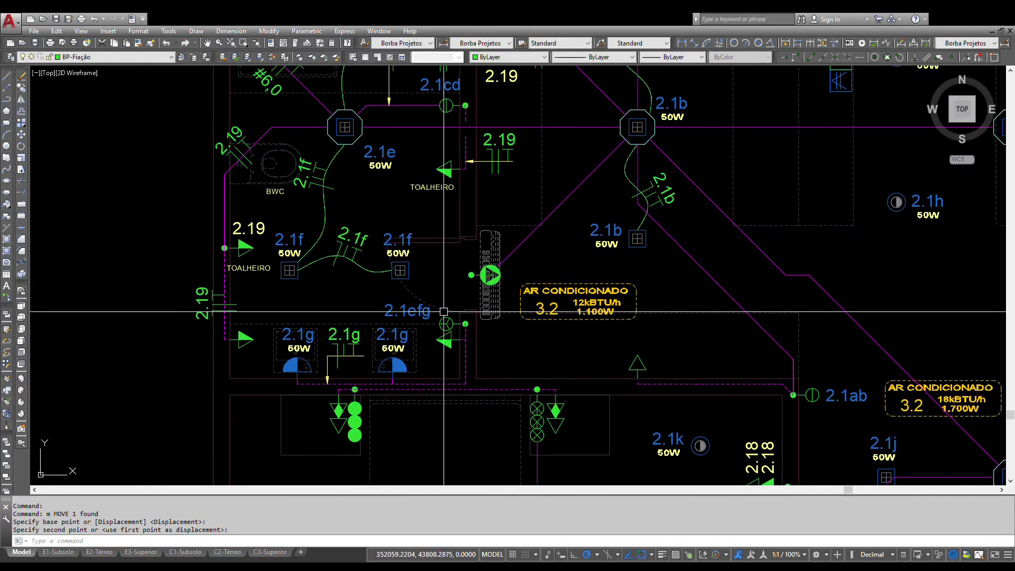
pyautogui.click(443, 311)
pyautogui.write('l')
pyautogui.press('Return')
pyautogui.scroll(2, 459, 315)
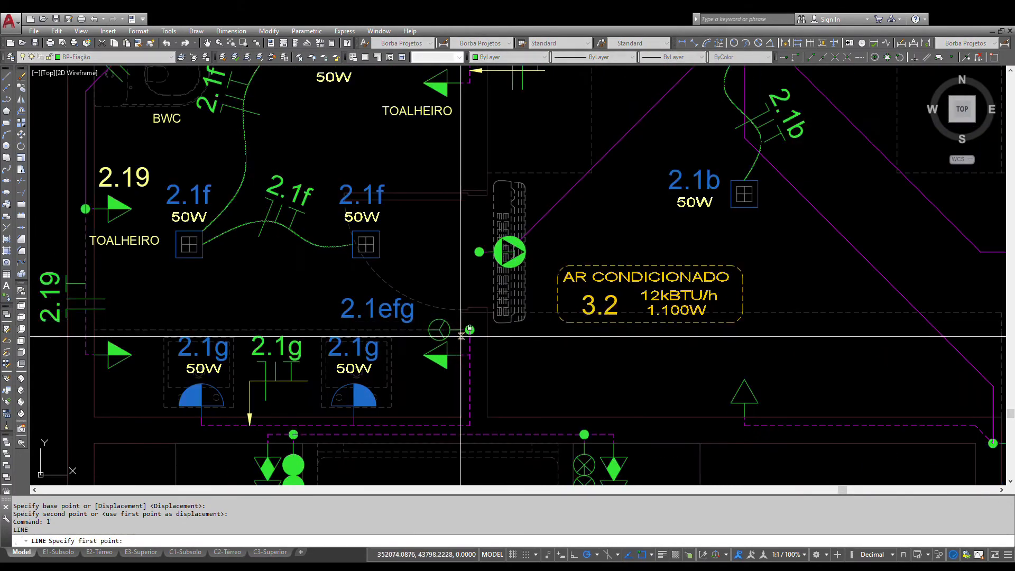
pyautogui.click(469, 330)
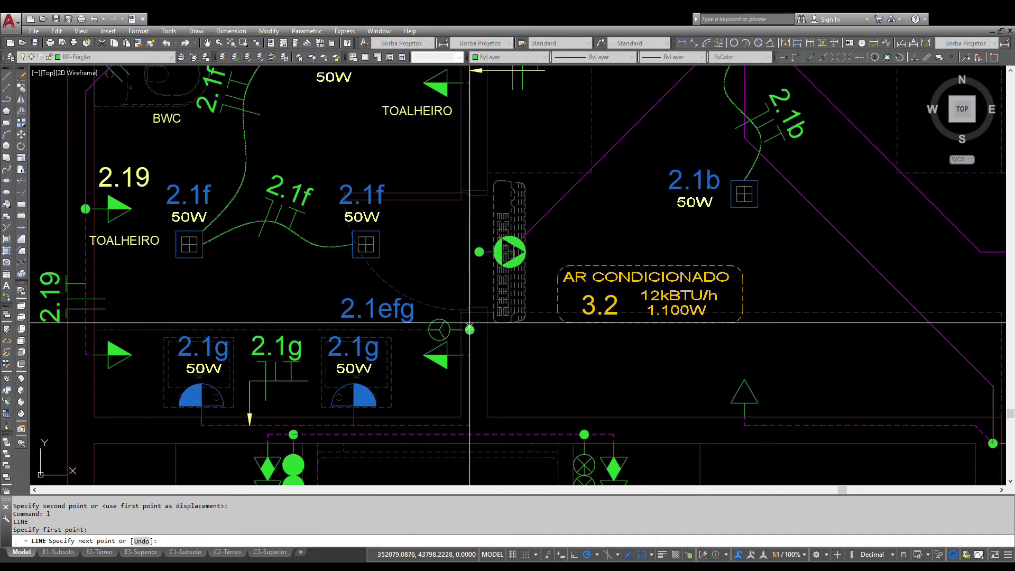
pyautogui.click(470, 240)
pyautogui.press('Escape')
# Step: Draw a short diagonal line from the lower-right corner of the 2.1e octagonal box toward the lower right
pyautogui.moveTo(402, 239); pyautogui.dragTo(403, 354, button='middle')
pyautogui.press('Return')
pyautogui.click(299, 150)
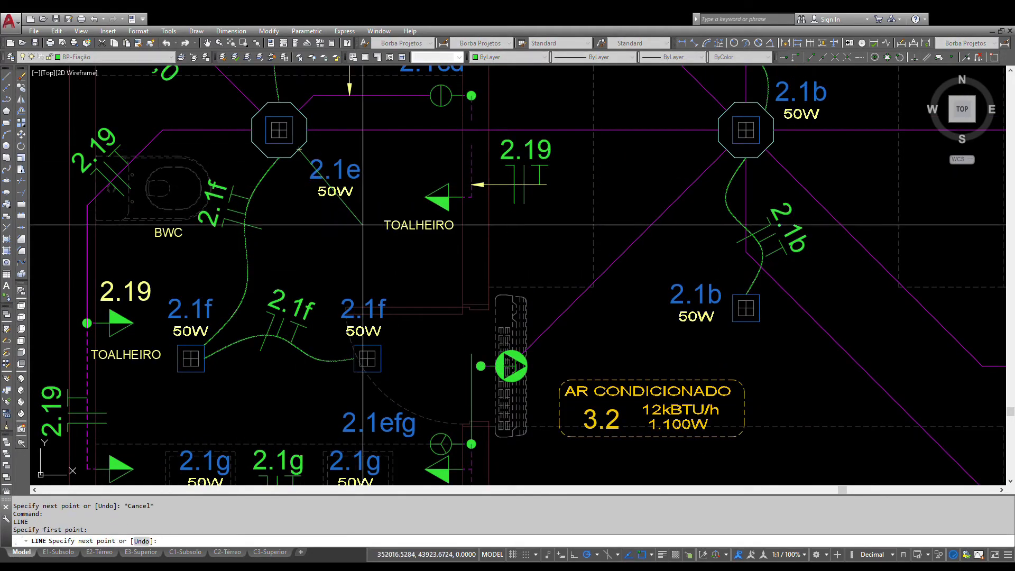
pyautogui.click(373, 222)
pyautogui.press('Escape')
# Step: Fillet the diagonal line and the vertical switch line with radius 0 so they meet at a sharp corner
pyautogui.write('f')
pyautogui.press('Return')
pyautogui.click(371, 219)
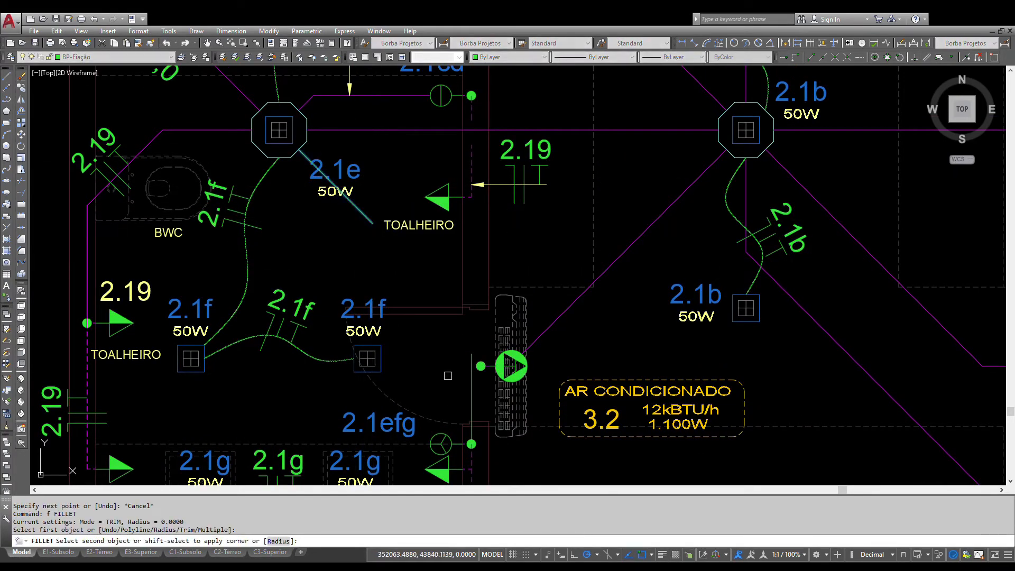
pyautogui.click(471, 390)
# Step: Match the properties of the air conditioner's magenta conduit onto the new diagonal and vertical lines
pyautogui.write('ma')
pyautogui.press('Return')
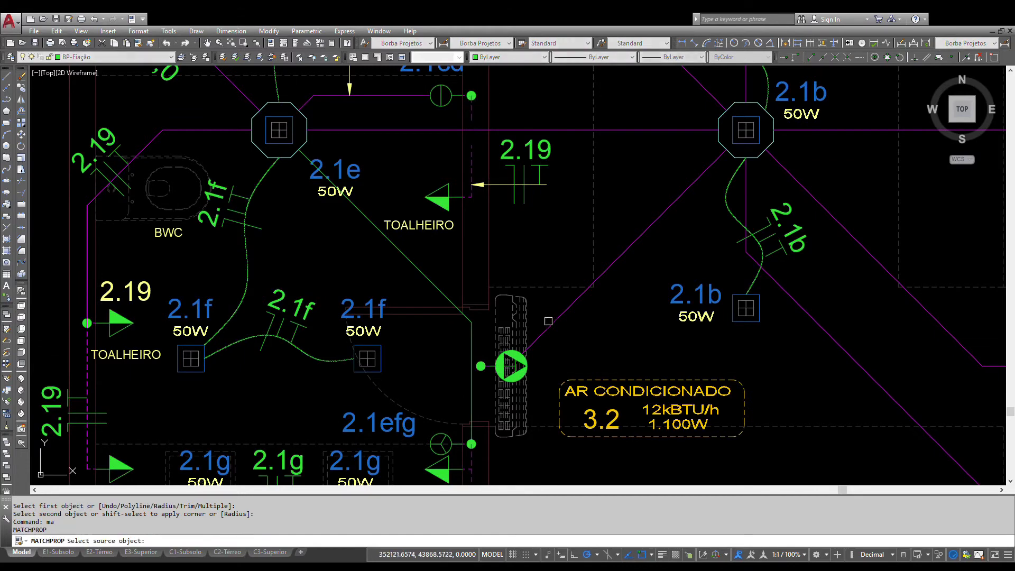
pyautogui.click(534, 344)
pyautogui.click(471, 321)
pyautogui.click(471, 335)
pyautogui.scroll(2, 362, 127)
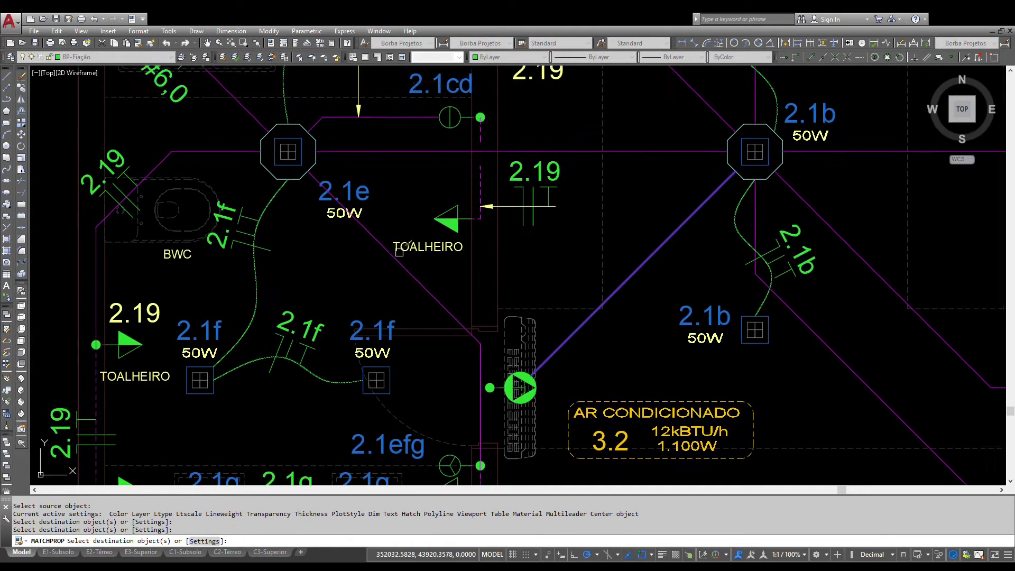
pyautogui.press('Escape')
# Step: Move the 2.1e and 50W labels to the left, off the new diagonal conduit
pyautogui.click(354, 199)
pyautogui.click(302, 238)
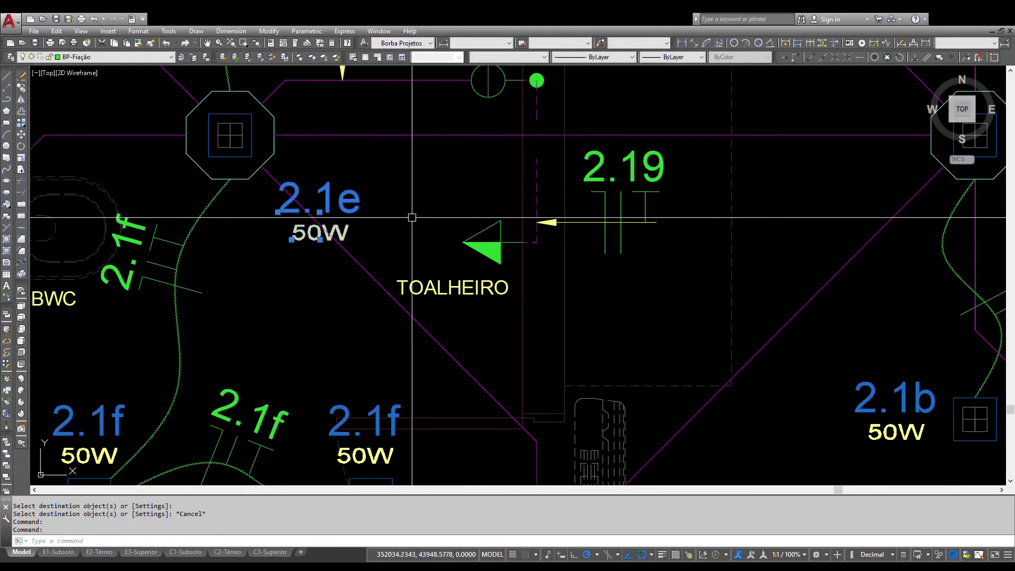
pyautogui.write('m')
pyautogui.press('Return')
pyautogui.click(425, 207)
pyautogui.click(368, 230)
# Step: Copy the yellow 2.19 circuit label from the left TOALHEIRO outlet to below the outlet beneath the 2.1efg switch
pyautogui.scroll(-2, 351, 137)
pyautogui.moveTo(403, 315)
pyautogui.mouseDown(button='middle')
pyautogui.moveTo(387, 174)
pyautogui.moveTo(352, 168)
pyautogui.mouseUp(button='middle')
pyautogui.scroll(-2, 391, 260)
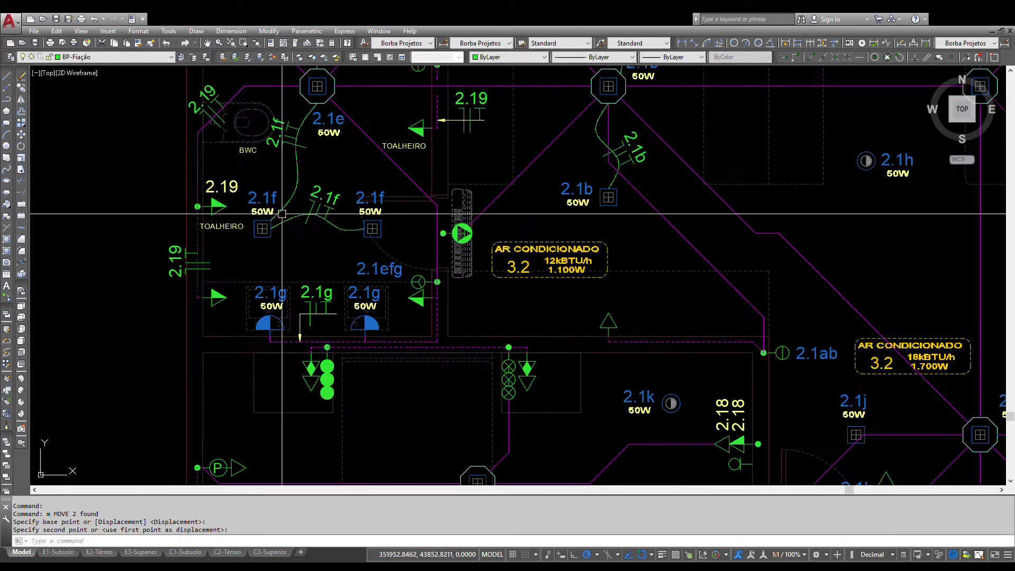
pyautogui.click(211, 189)
pyautogui.write('c')
pyautogui.press('space')
pyautogui.click(221, 178)
pyautogui.scroll(4, 401, 311)
pyautogui.scroll(2, 410, 303)
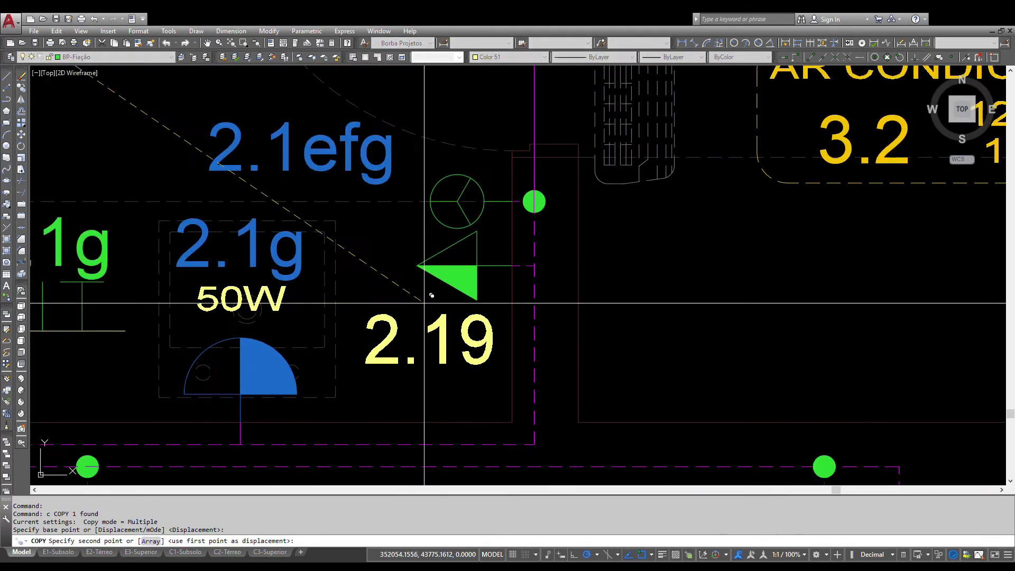
pyautogui.click(427, 304)
pyautogui.scroll(-4, 426, 304)
pyautogui.moveTo(442, 265); pyautogui.dragTo(453, 281, button='middle')
pyautogui.scroll(4, 426, 260)
pyautogui.press('Escape')
# Step: Move the 2.1efg label back to the right so it sits directly above its switch symbol
pyautogui.click(396, 268)
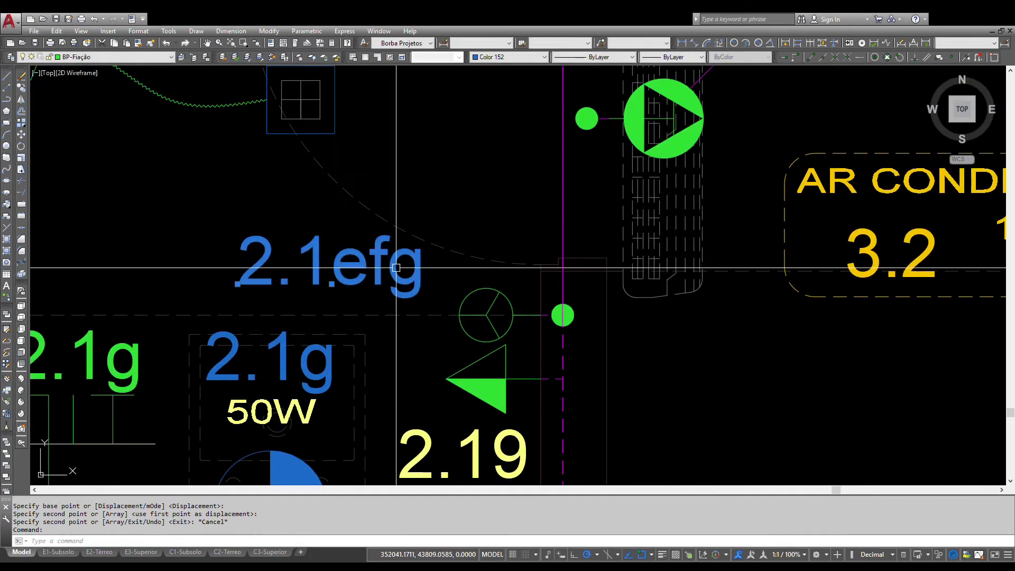
pyautogui.write('m')
pyautogui.press('space')
pyautogui.click(425, 288)
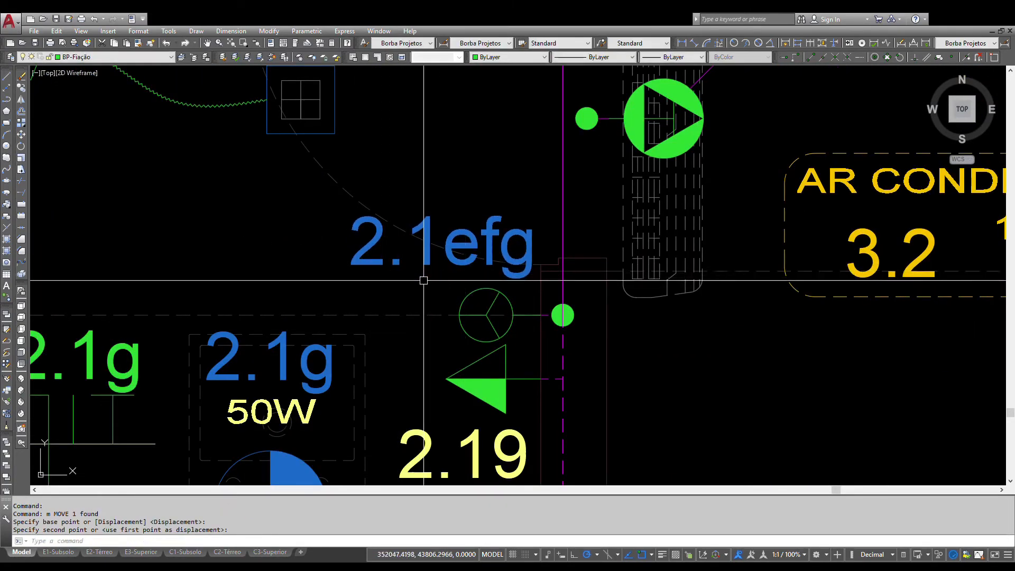
# Step: Move the TOALHEIRO label beside the dashed conduit from below its outlet symbol to straight above it
pyautogui.scroll(-5, 437, 274)
pyautogui.scroll(2, 461, 270)
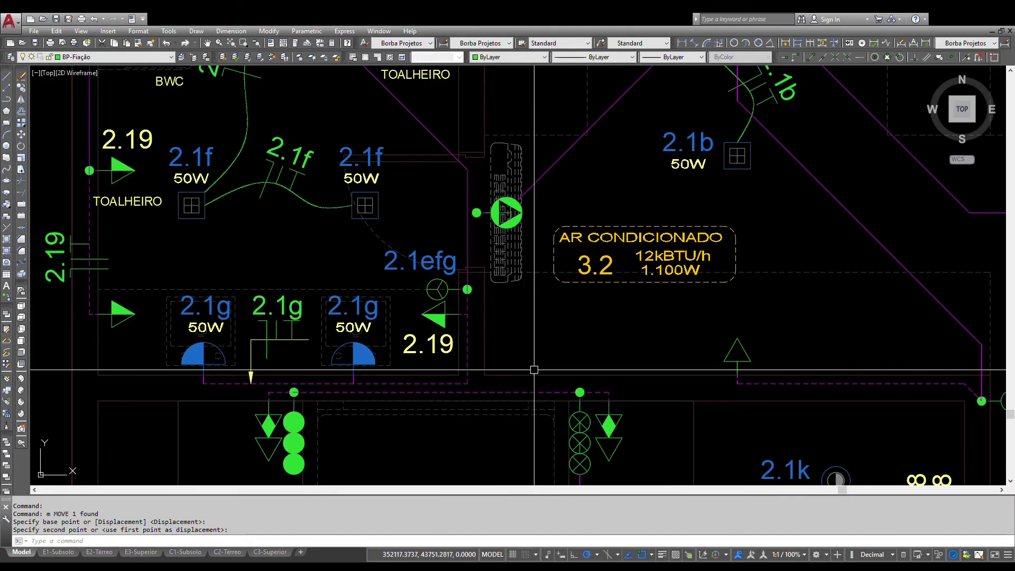
pyautogui.moveTo(442, 244)
pyautogui.mouseDown(button='middle')
pyautogui.moveTo(456, 303)
pyautogui.moveTo(481, 316)
pyautogui.moveTo(413, 403)
pyautogui.mouseUp(button='middle')
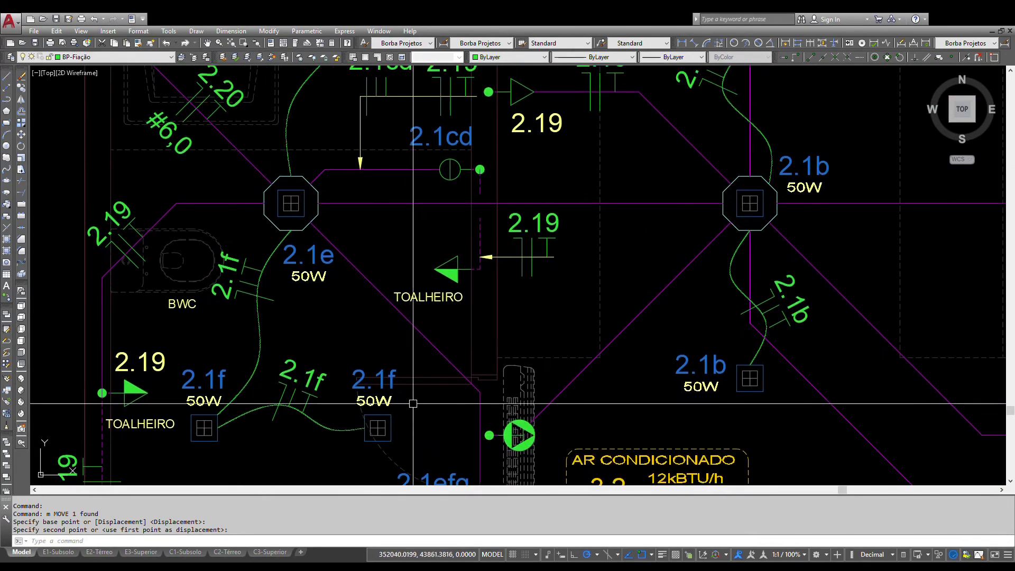
pyautogui.click(440, 299)
pyautogui.write('m')
pyautogui.press('Return')
pyautogui.click(433, 304)
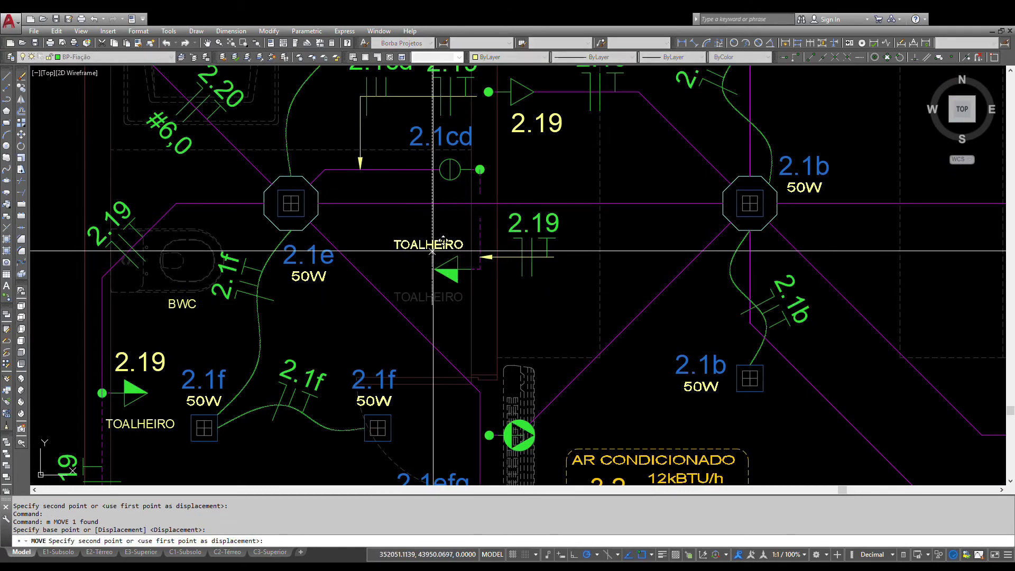
pyautogui.click(432, 249)
# Step: Insert a wiring tag block on the diagonal conduit running from the 2.1e box, aligned with the conduit
pyautogui.scroll(-5, 431, 287)
pyautogui.scroll(7, 417, 288)
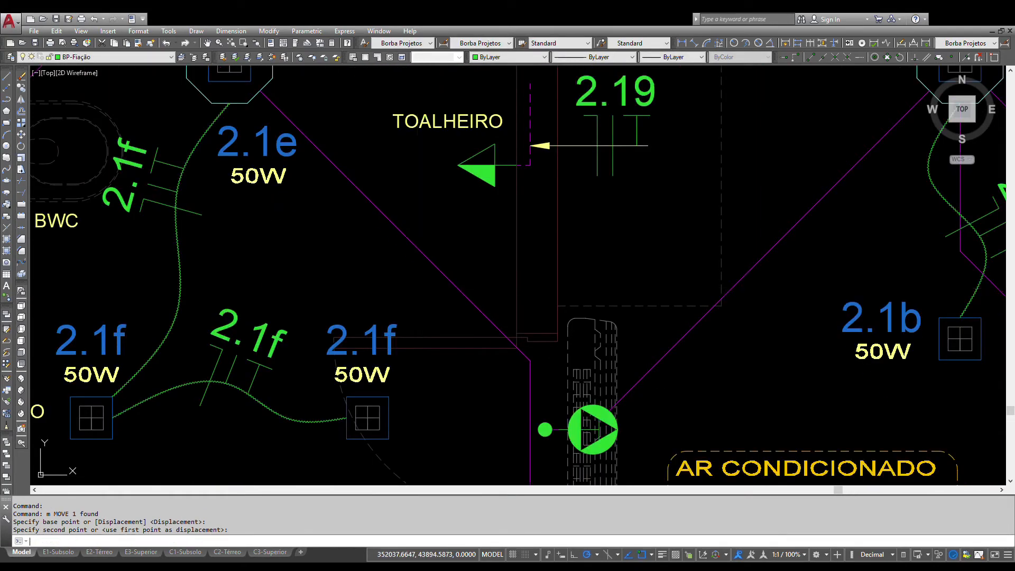
pyautogui.write('i')
pyautogui.press('Return')
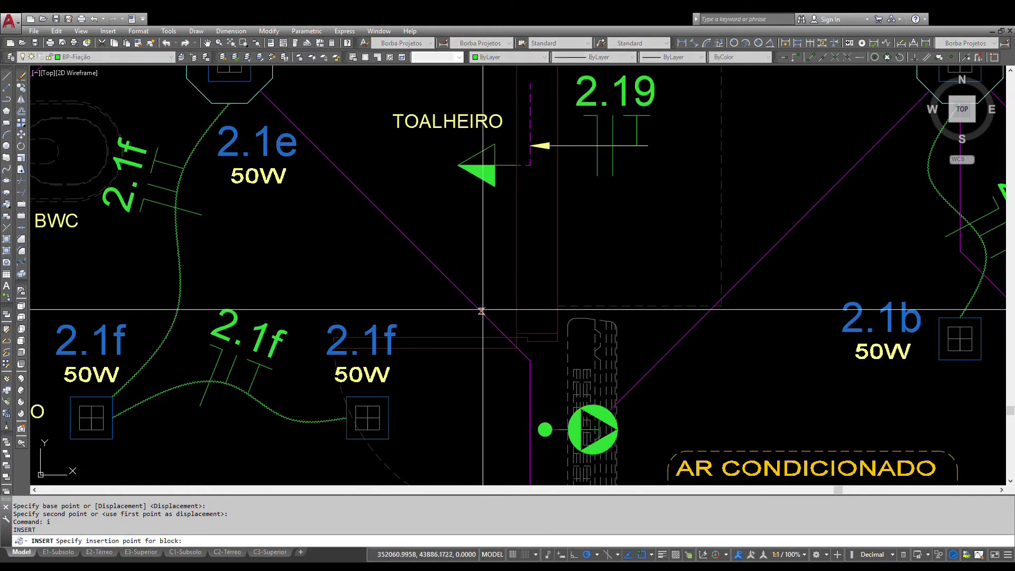
pyautogui.click(489, 317)
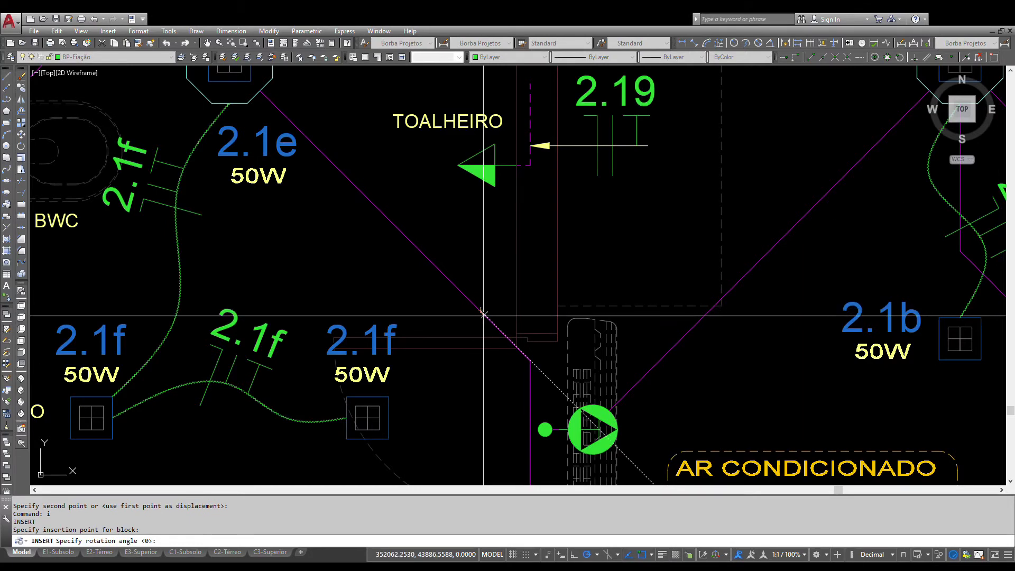
# Step: Copy the text of the horizontal 2.19 tag into the new diagonal tag so it reads 2.19
pyautogui.doubleClick(619, 97)
pyautogui.hotkey('ctrl', 'c')
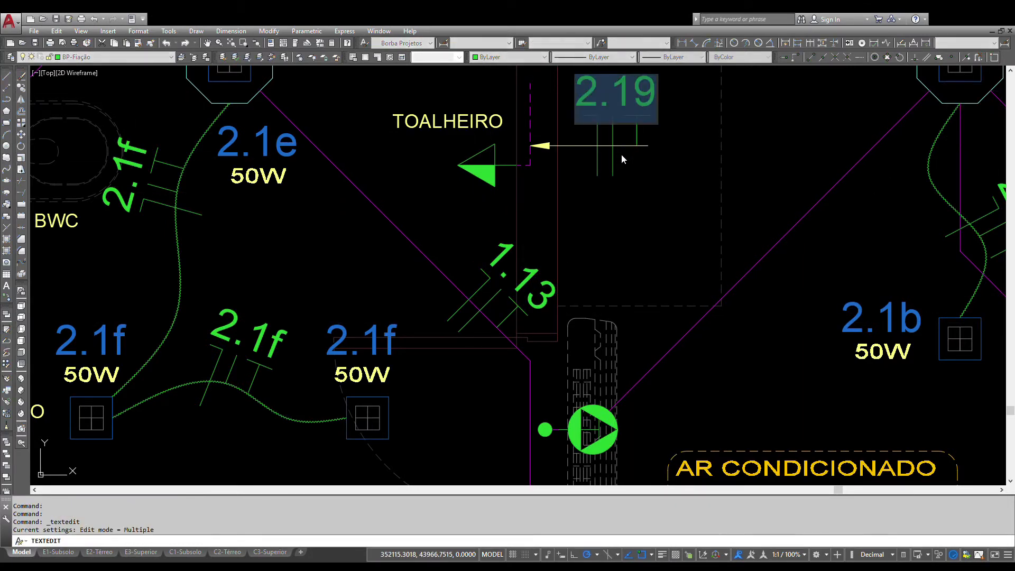
pyautogui.click(613, 203)
pyautogui.hotkey('ctrl', 'v')
pyautogui.press('Return')
pyautogui.press('Return')
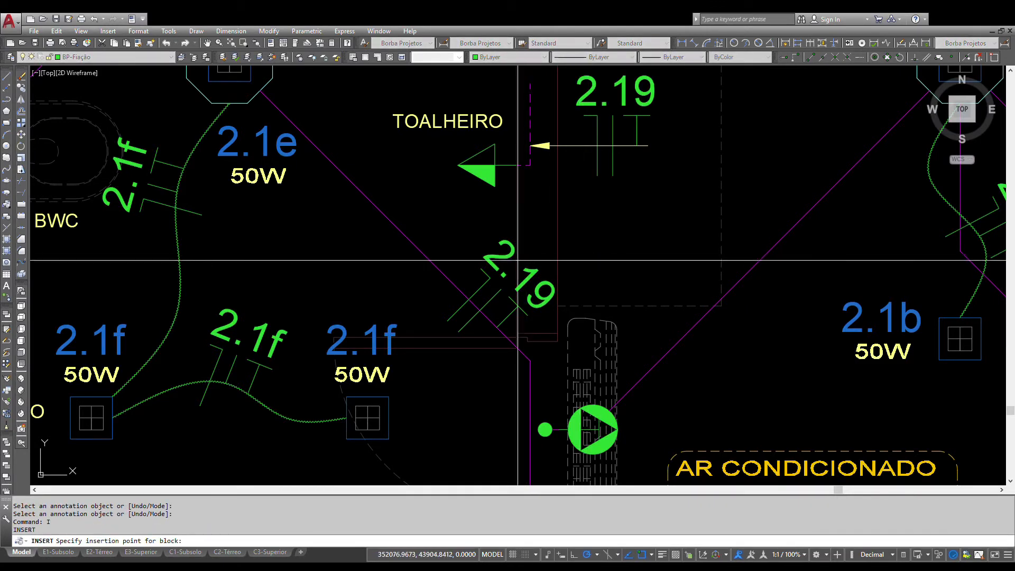
# Step: Insert a wiring tag block on the diagonal conduit between the 2.1e box and the 2.19 tag, erasing its two surplus wire marks
pyautogui.click(388, 219)
pyautogui.press('Return')
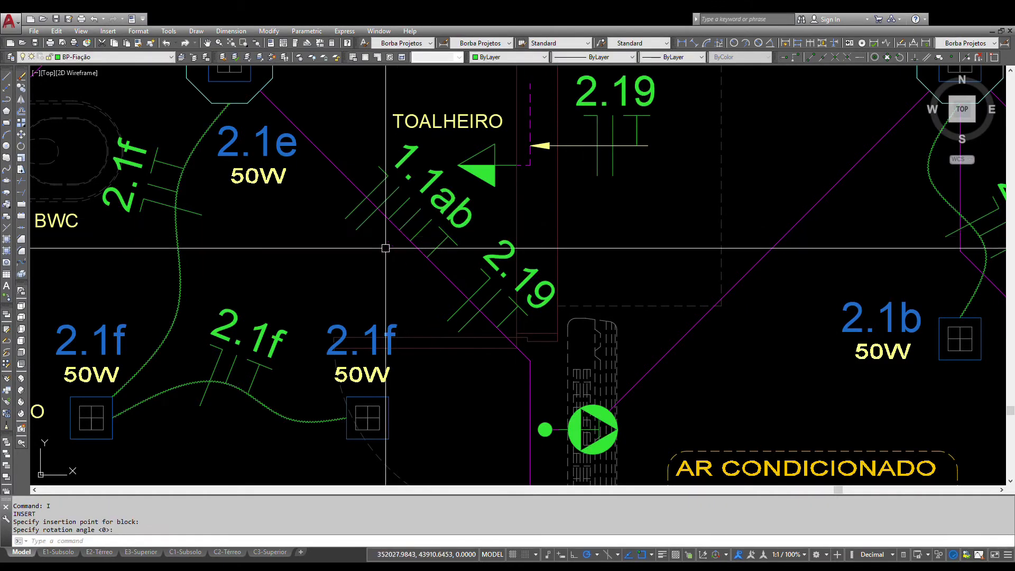
pyautogui.click(429, 253)
pyautogui.write('e')
pyautogui.press('Return')
pyautogui.click(421, 227)
pyautogui.write('e')
pyautogui.press('Return')
# Step: Change the text of the new diagonal wiring tag near the 2.1e box to 2.1ef
pyautogui.scroll(-2, 413, 244)
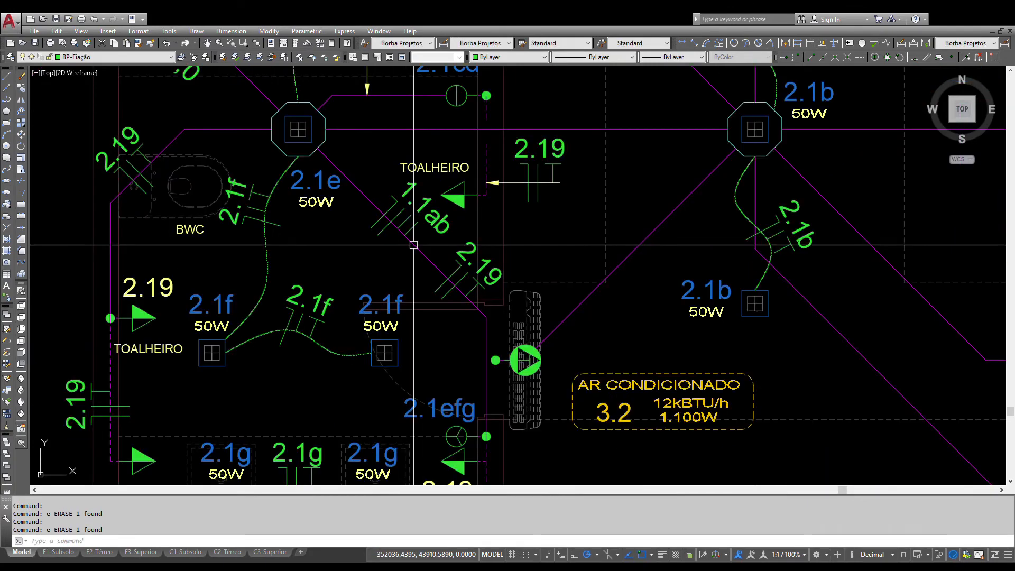
pyautogui.moveTo(414, 245); pyautogui.dragTo(415, 282, button='middle')
pyautogui.click(331, 218)
pyautogui.doubleClick(317, 218)
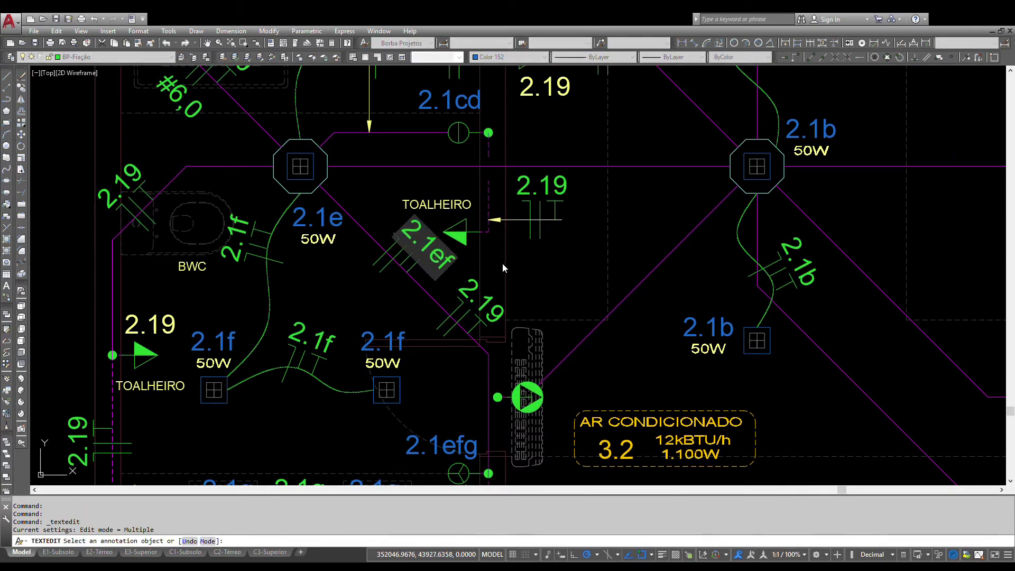
pyautogui.scroll(4, 502, 266)
pyautogui.press('Escape')
# Step: Move the four wire marks along the diagonal conduit to sit beneath the 2.1ef label, and fine-tune the label's position
pyautogui.click(245, 158)
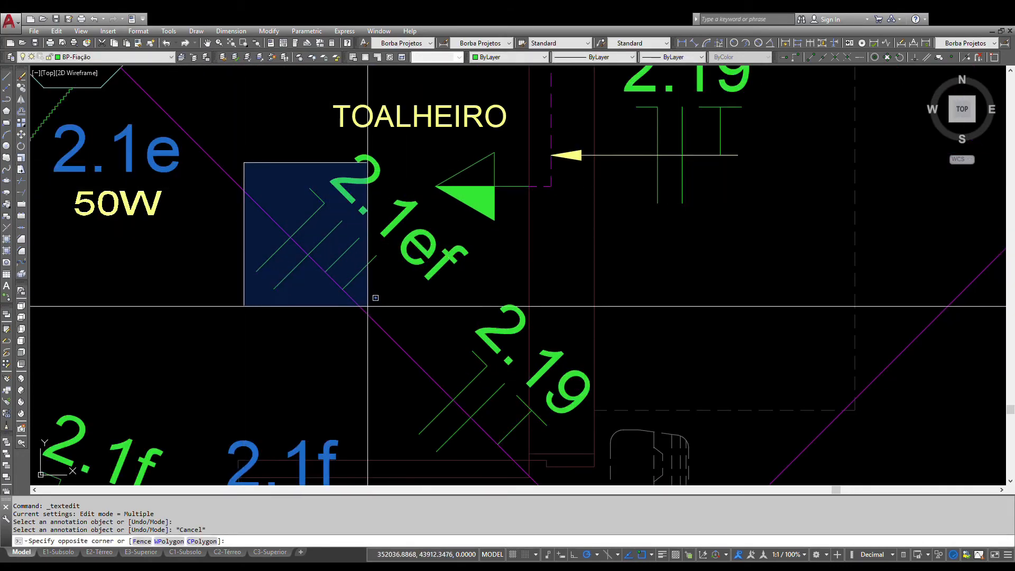
pyautogui.click(394, 318)
pyautogui.write('m')
pyautogui.press('Return')
pyautogui.click(388, 263)
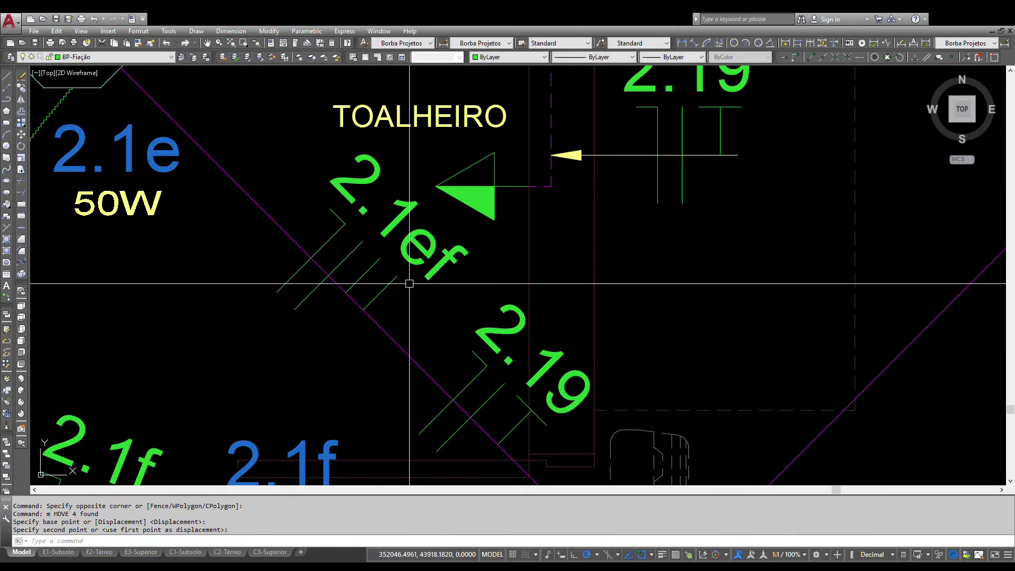
pyautogui.moveTo(409, 284)
pyautogui.mouseDown(button='middle')
pyautogui.moveTo(410, 398)
pyautogui.moveTo(467, 278)
pyautogui.mouseUp(button='middle')
pyautogui.click(451, 231)
pyautogui.press('space')
pyautogui.click(443, 234)
pyautogui.click(474, 224)
pyautogui.scroll(-4, 476, 224)
pyautogui.scroll(-2, 506, 376)
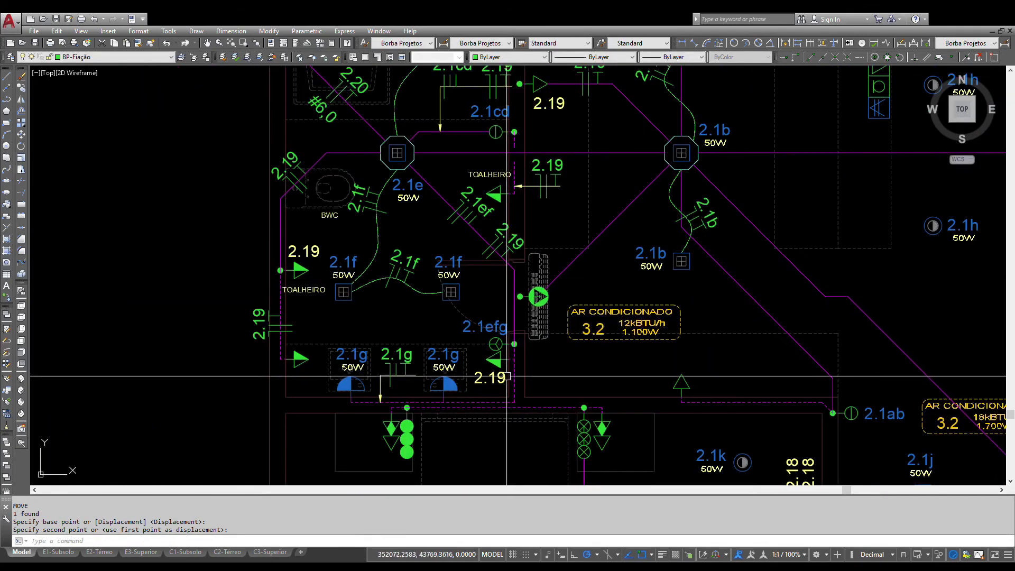
# Step: Draw a horizontal leader pointing at the dashed vertical conduit just below the outlet under the 2.1efg switch, extending into the adjacent room
pyautogui.moveTo(501, 363); pyautogui.dragTo(481, 304, button='middle')
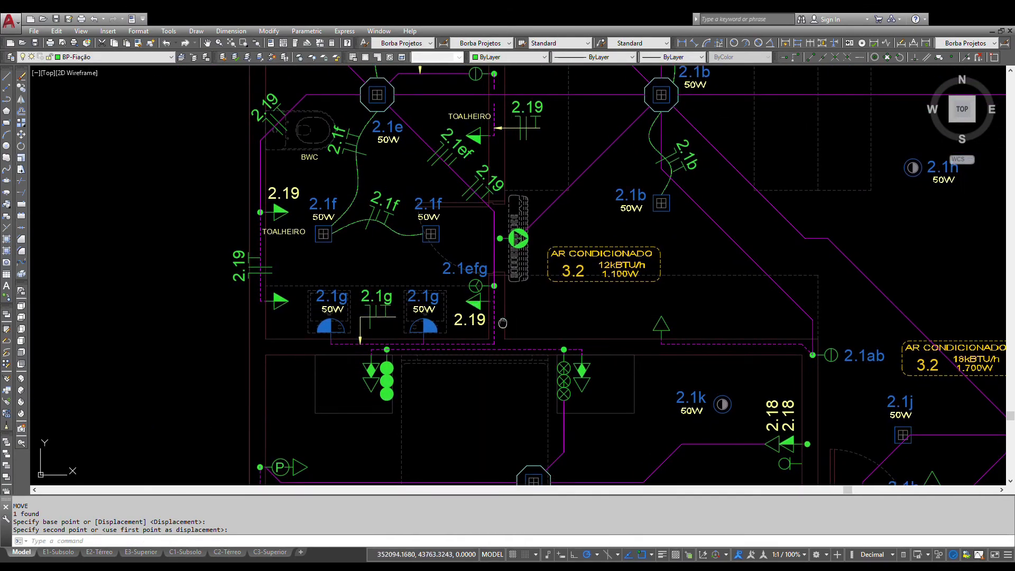
pyautogui.scroll(2, 502, 322)
pyautogui.click(446, 327)
pyautogui.write('le')
pyautogui.press('Return')
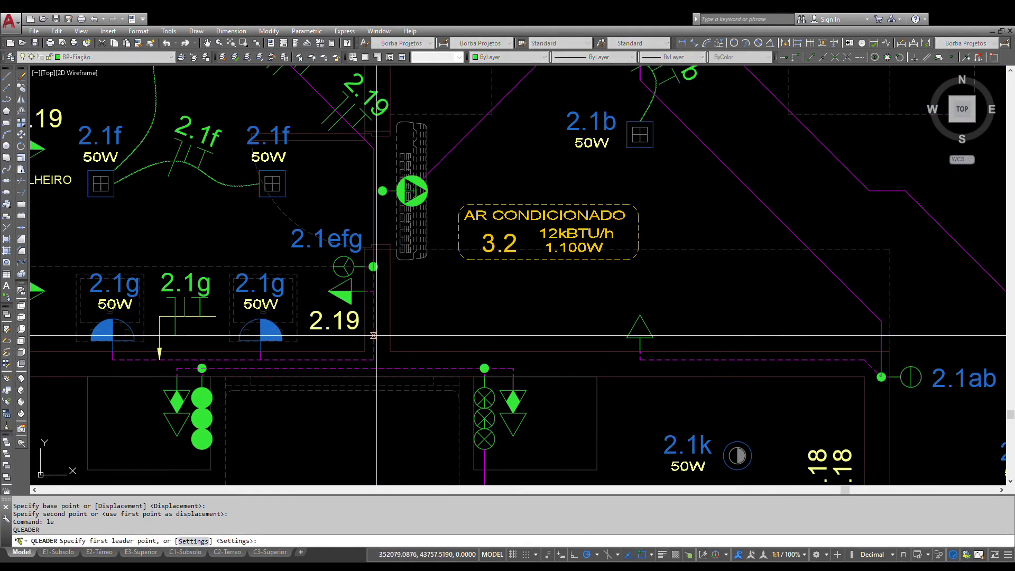
pyautogui.click(393, 335)
pyautogui.press('Escape')
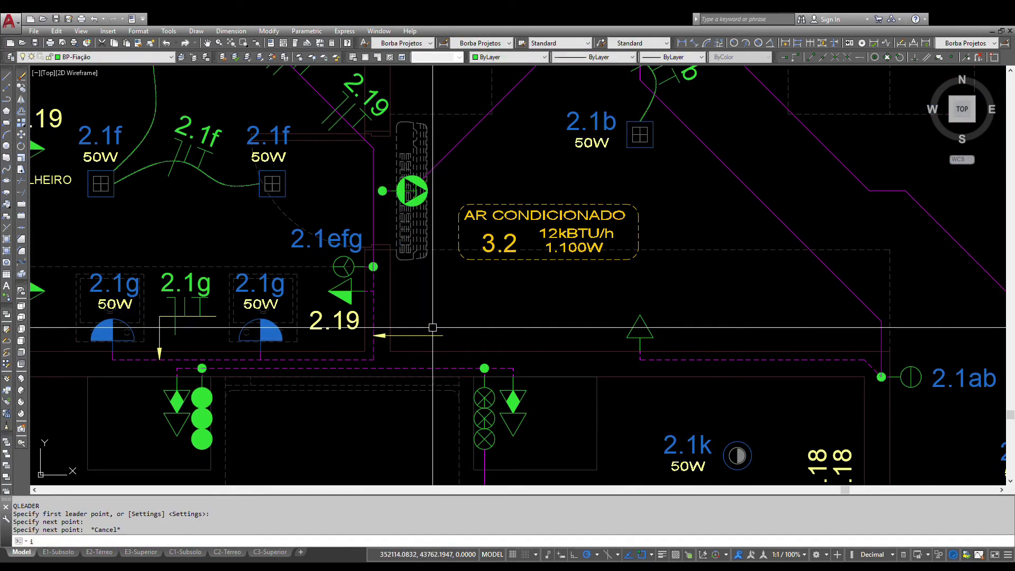
# Step: Insert a horizontal wiring tag block on the new leader at 0° rotation
pyautogui.write('i')
pyautogui.press('Return')
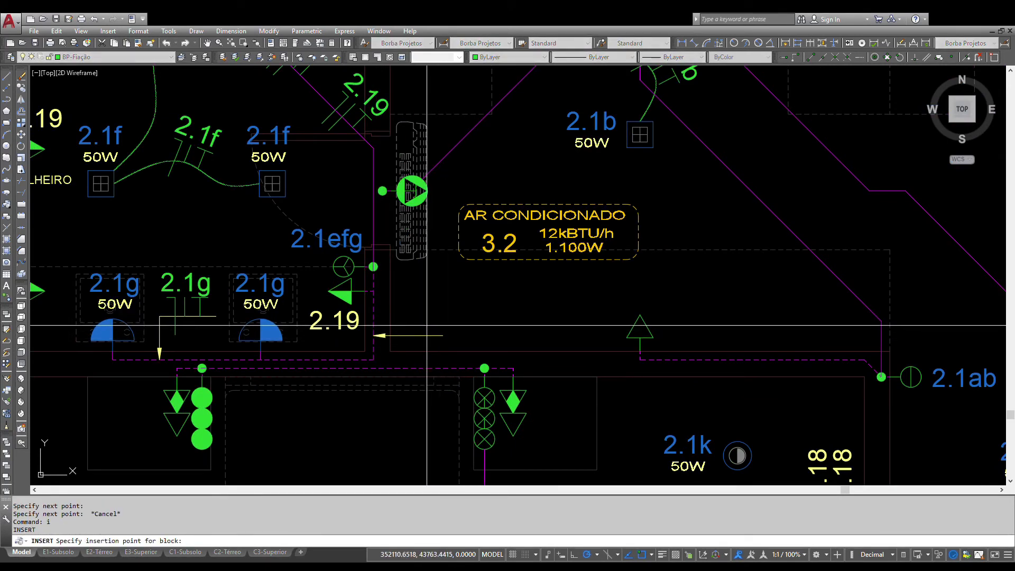
pyautogui.press('Escape')
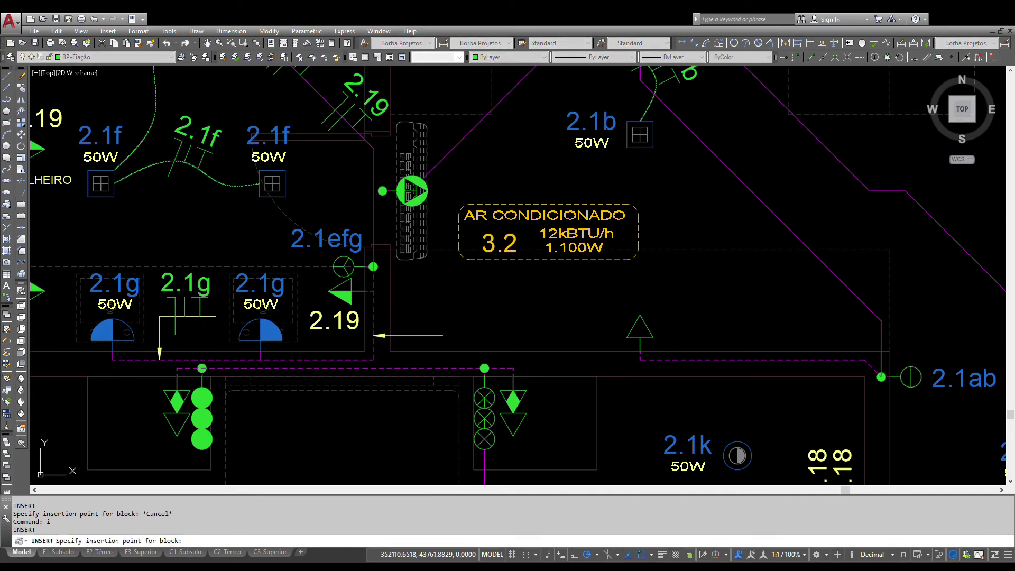
pyautogui.scroll(2, 404, 340)
pyautogui.click(418, 331)
pyautogui.press('Return')
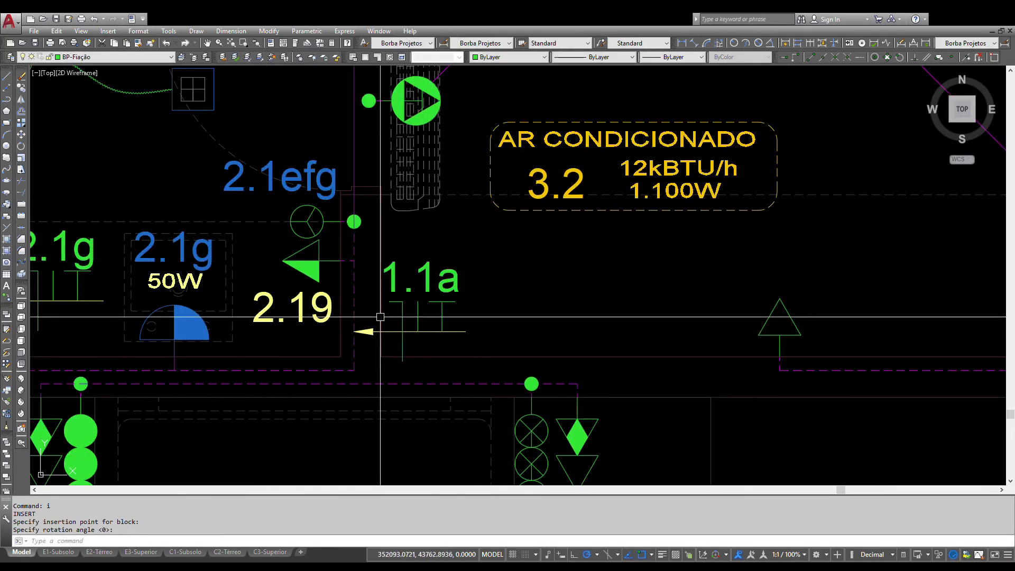
# Step: Copy the text of the 2.1g lamp label into the new leader's wiring tag so it reads 2.1g
pyautogui.scroll(-2, 343, 261)
pyautogui.doubleClick(237, 255)
pyautogui.hotkey('ctrl', 'c')
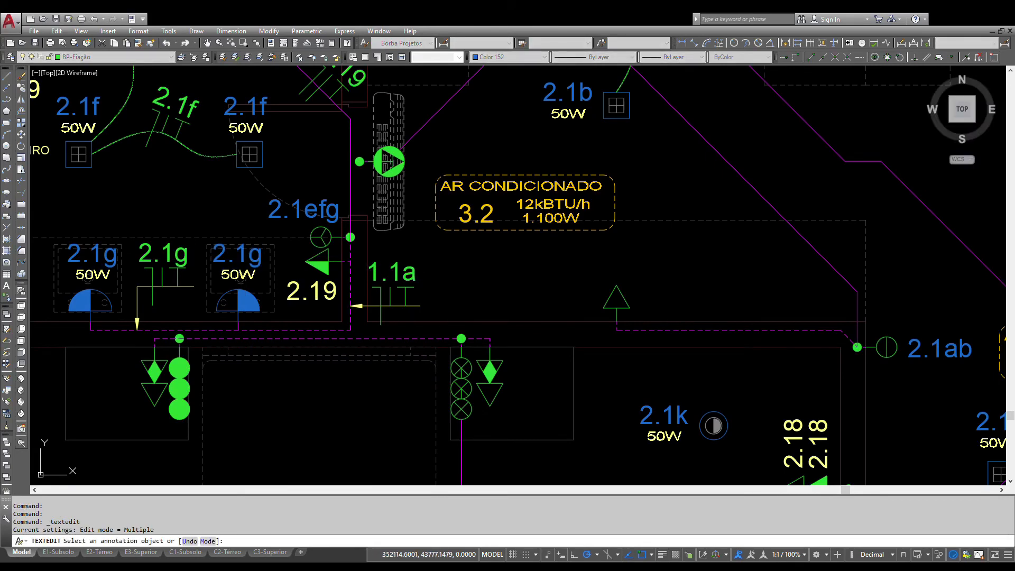
pyautogui.click(392, 274)
pyautogui.hotkey('ctrl', 'v')
pyautogui.press('Return')
pyautogui.press('Return')
# Step: Insert a wiring tag block on the diagonal conduit running to the air conditioner outlet, aligned with the conduit
pyautogui.moveTo(438, 278); pyautogui.dragTo(555, 362, button='middle')
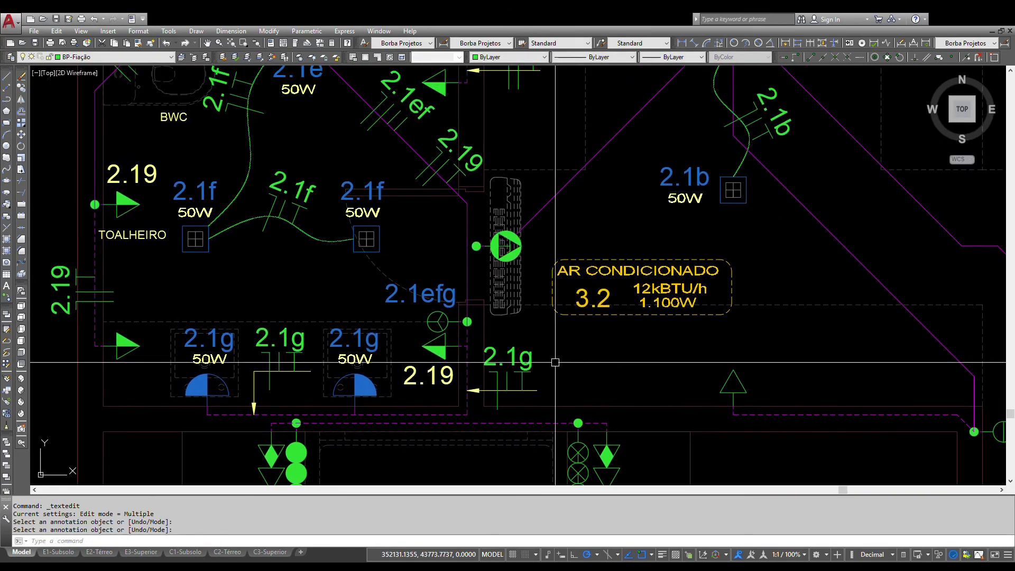
pyautogui.scroll(-2, 513, 316)
pyautogui.moveTo(514, 316)
pyautogui.mouseDown(button='middle')
pyautogui.moveTo(506, 355)
pyautogui.moveTo(538, 354)
pyautogui.moveTo(538, 394)
pyautogui.moveTo(507, 451)
pyautogui.mouseUp(button='middle')
pyautogui.moveTo(460, 307)
pyautogui.mouseDown(button='middle')
pyautogui.moveTo(432, 339)
pyautogui.moveTo(399, 485)
pyautogui.moveTo(396, 409)
pyautogui.moveTo(433, 181)
pyautogui.mouseUp(button='middle')
pyautogui.scroll(2, 545, 241)
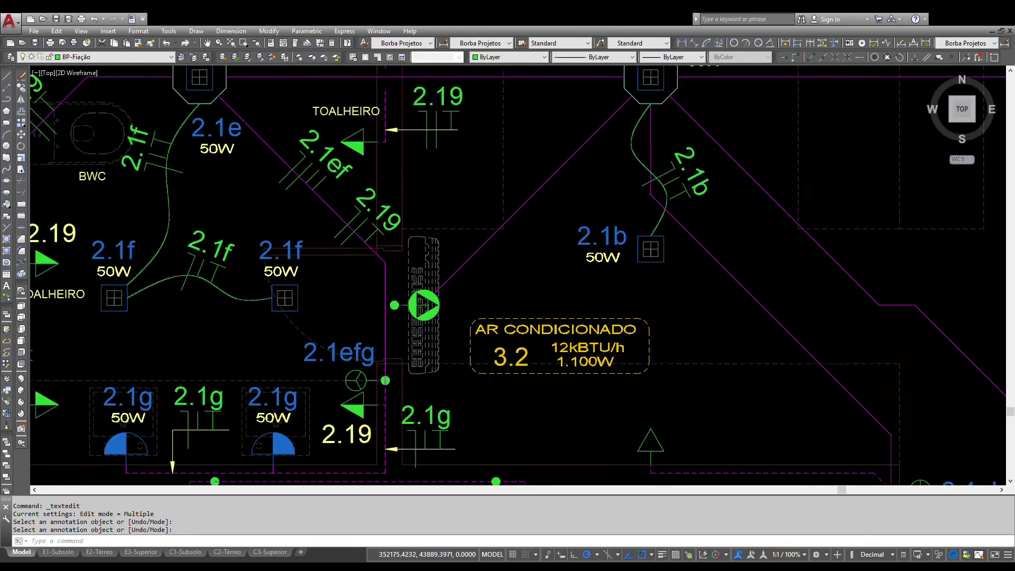
pyautogui.scroll(2, 547, 225)
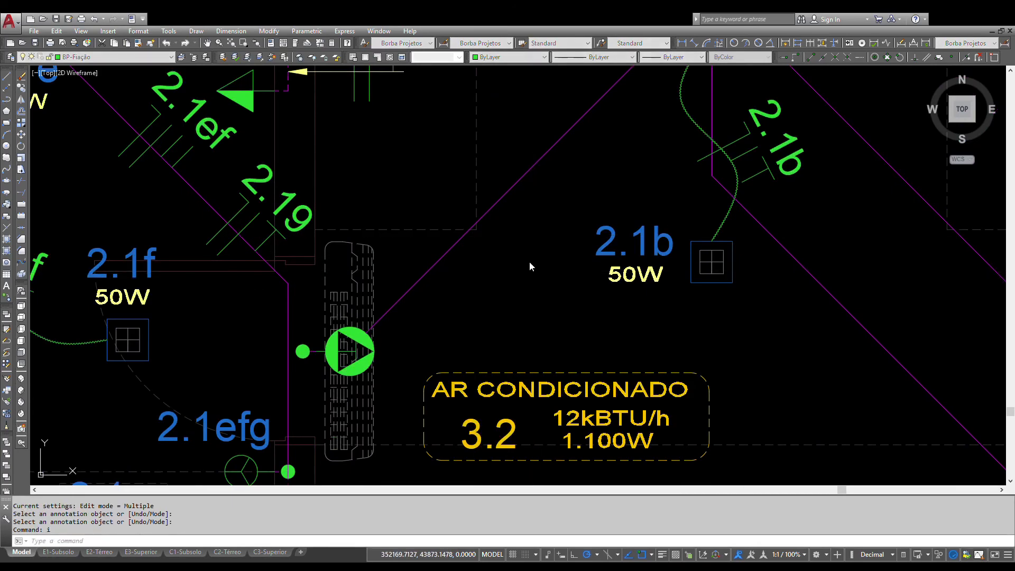
pyautogui.press('Return')
pyautogui.click(513, 184)
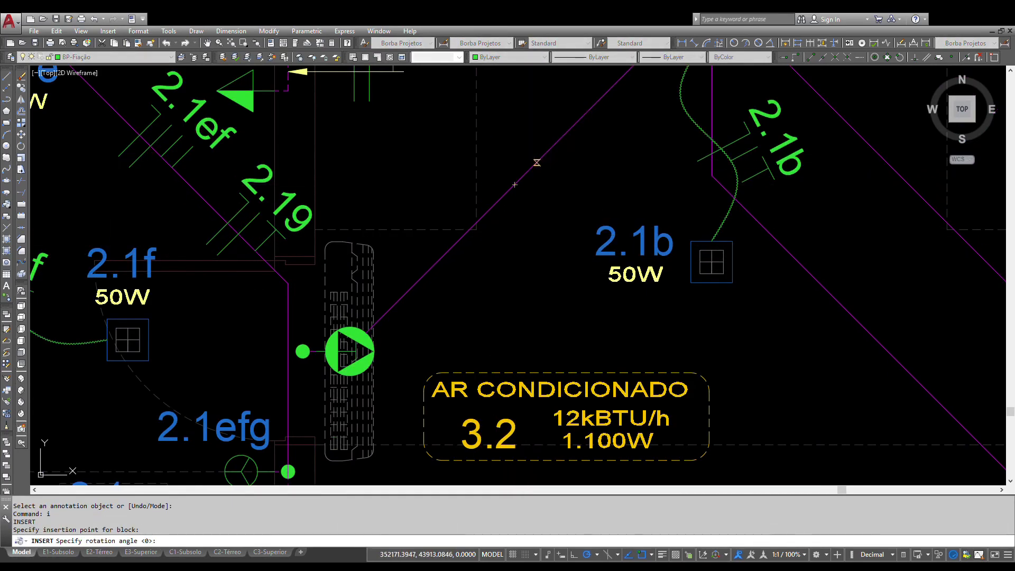
pyautogui.click(537, 162)
# Step: Change the text of the air conditioner conduit's wiring tag to 2.3
pyautogui.scroll(-2, 499, 228)
pyautogui.scroll(2, 500, 163)
pyautogui.doubleClick(485, 180)
pyautogui.write('2.1g')
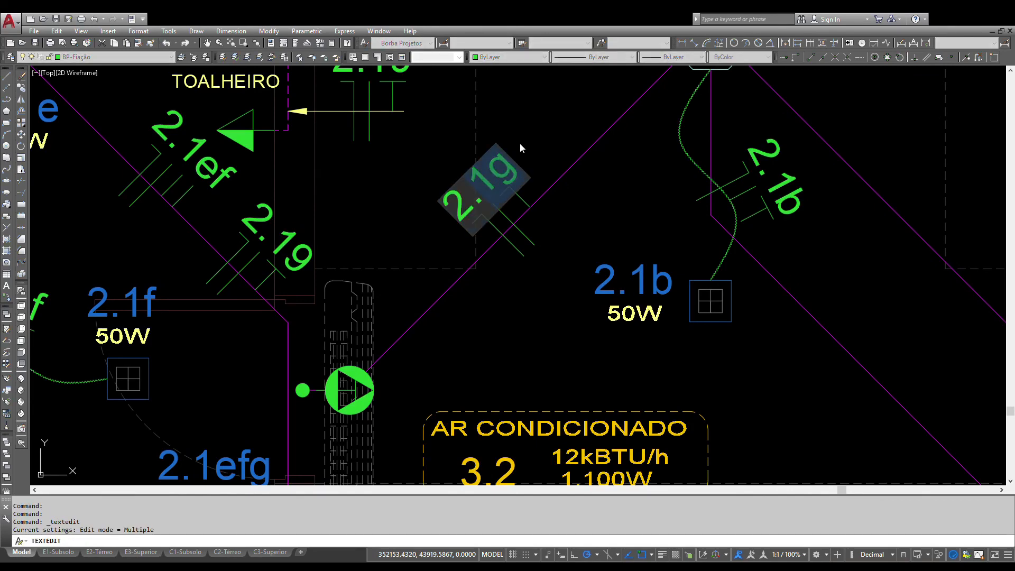
pyautogui.write('3')
pyautogui.press('Return')
# Step: Change the circuit number in the 12kBTU/h AR CONDICIONADO label to 2.3
pyautogui.scroll(-2, 519, 199)
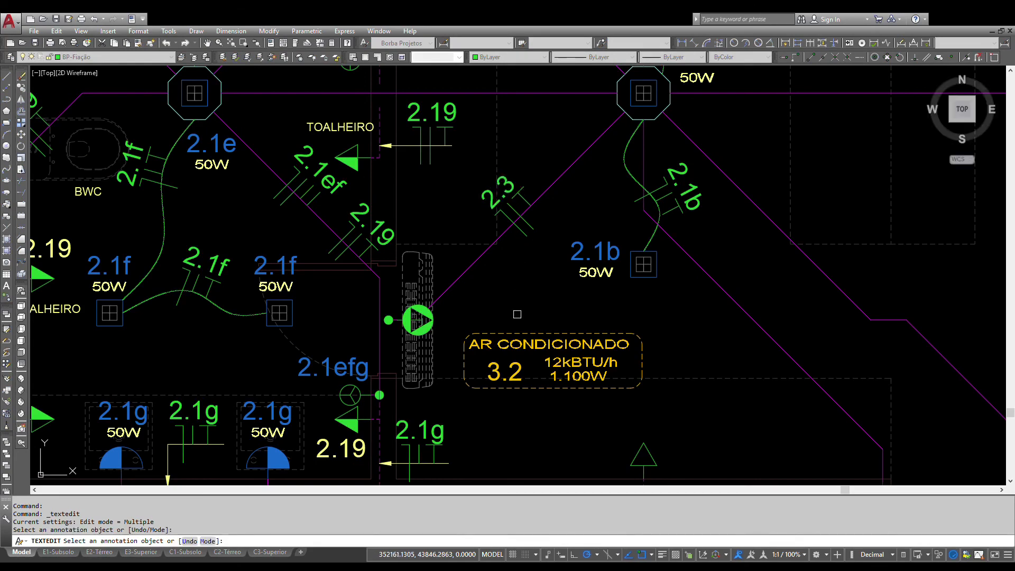
pyautogui.moveTo(496, 282); pyautogui.dragTo(388, 162, button='middle')
pyautogui.scroll(2, 391, 165)
pyautogui.press('Escape')
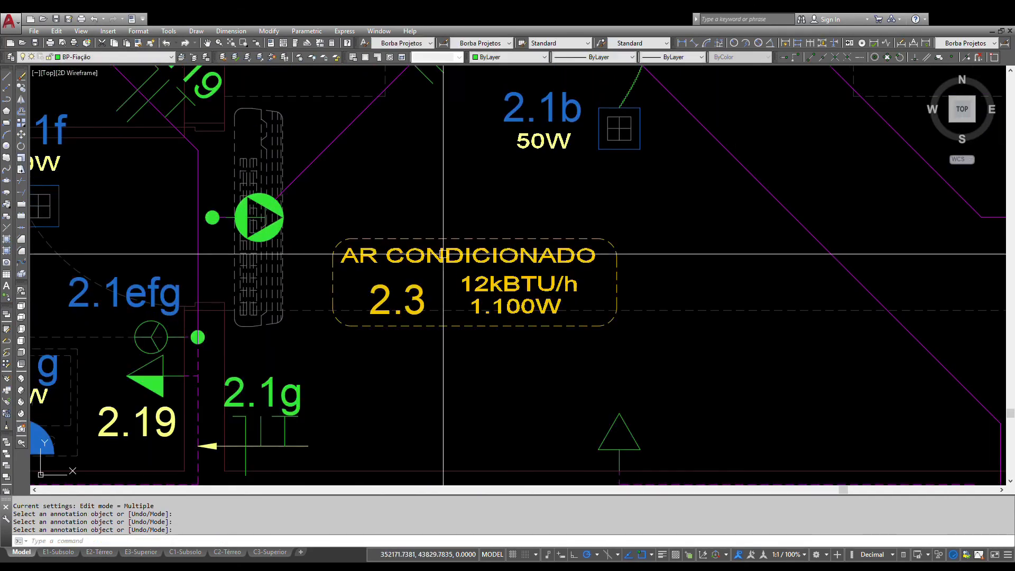
# Step: Save the drawing with the annotated bathroom wiring
pyautogui.scroll(-4, 432, 246)
pyautogui.moveTo(430, 241); pyautogui.dragTo(424, 275, button='middle')
pyautogui.press('Escape')
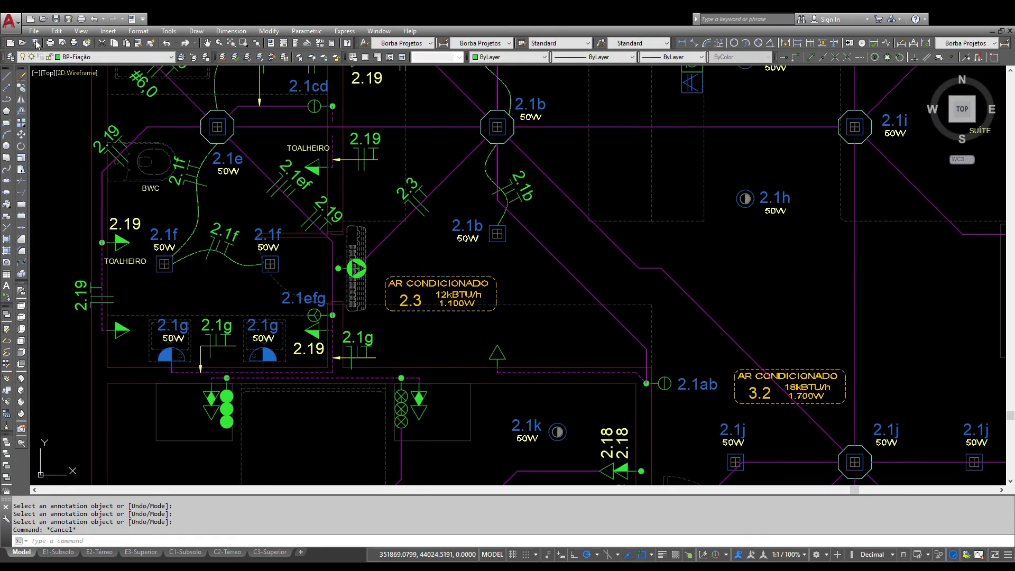
pyautogui.hotkey('ctrl', 's')
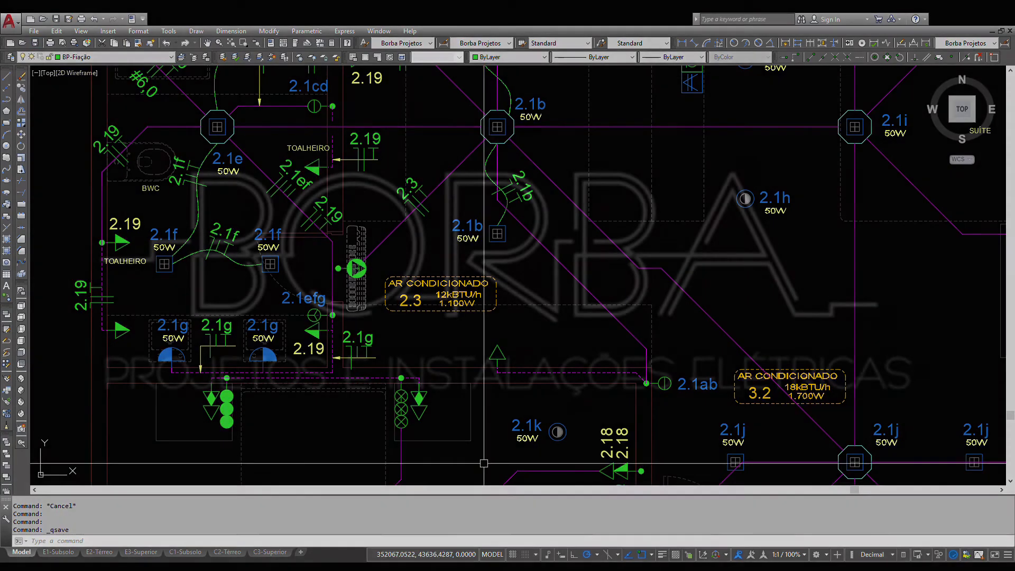